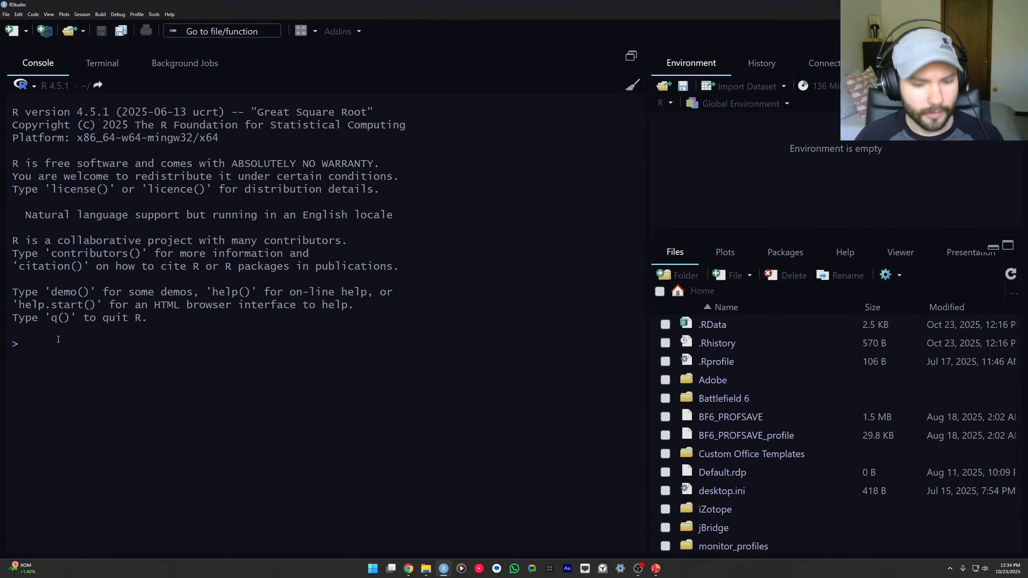
Step: Load the ForMAPL package in the R console and launch its app with run_app()
type("lib")
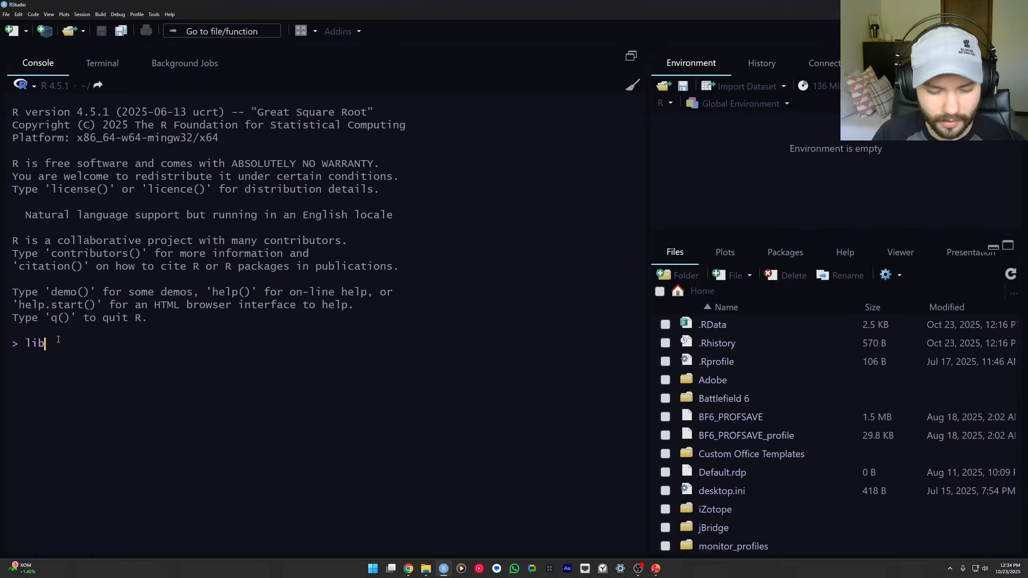
type("rary(For")
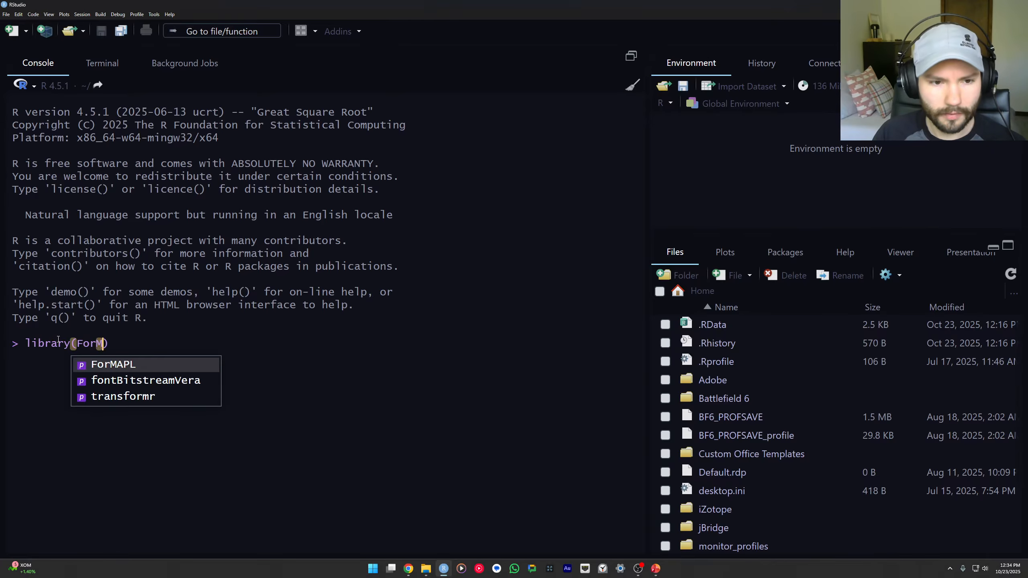
key("Tab")
key("Return")
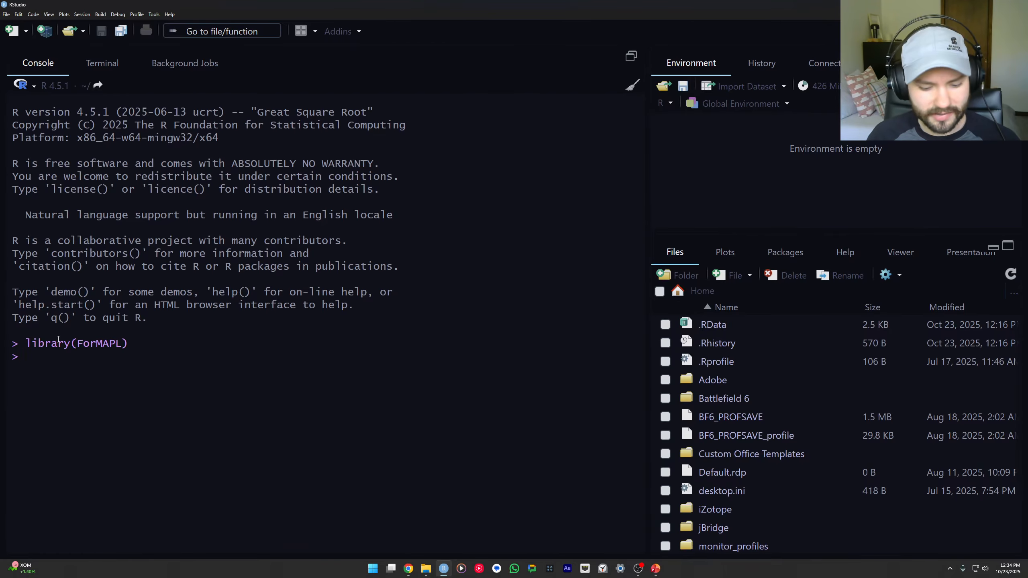
type("run_app(")
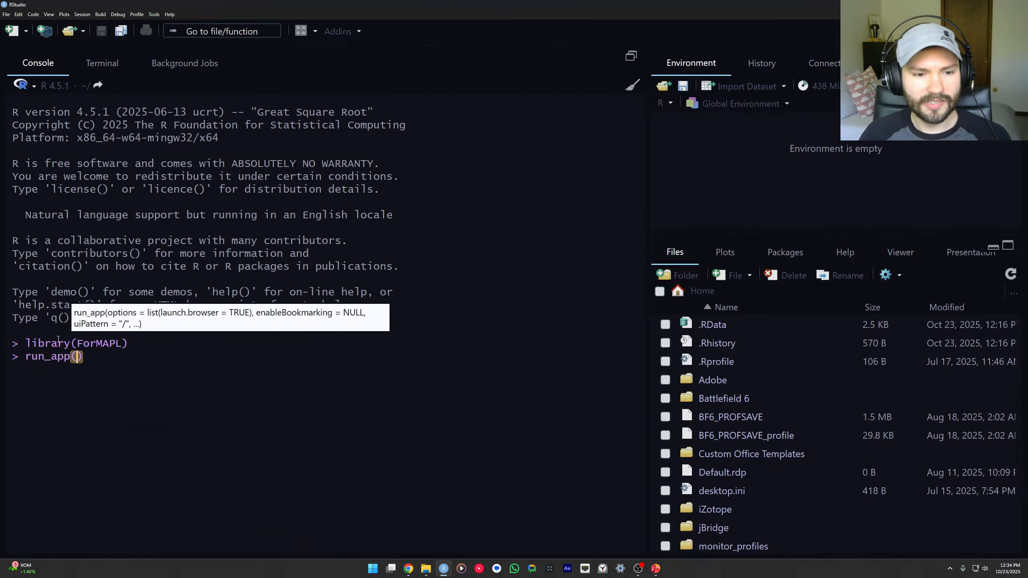
key("Return")
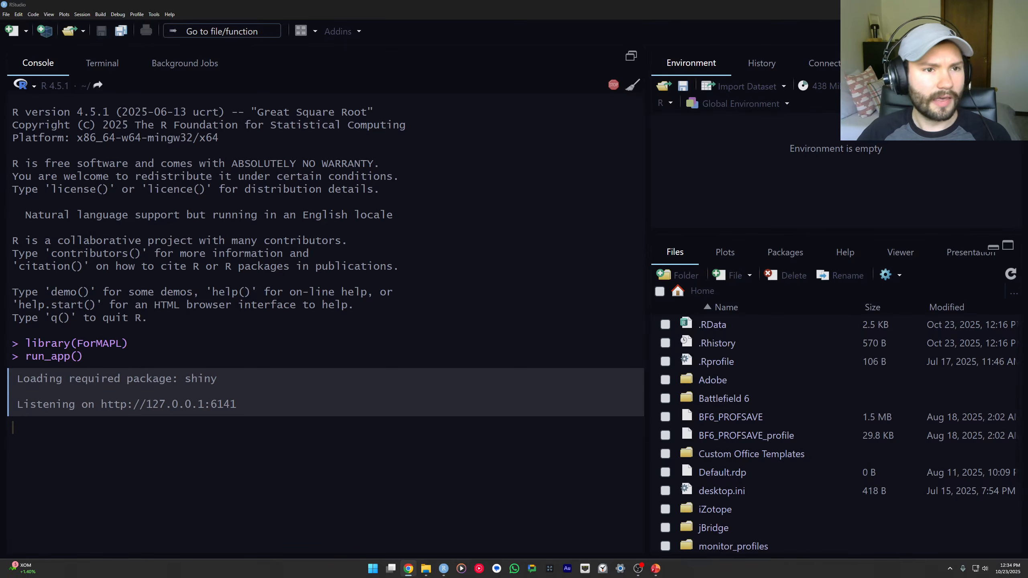
Step: Bring the ForMAPL browser window into view, display it full screen and enlarge the page
left_click_drag(52, 275, 556, 1)
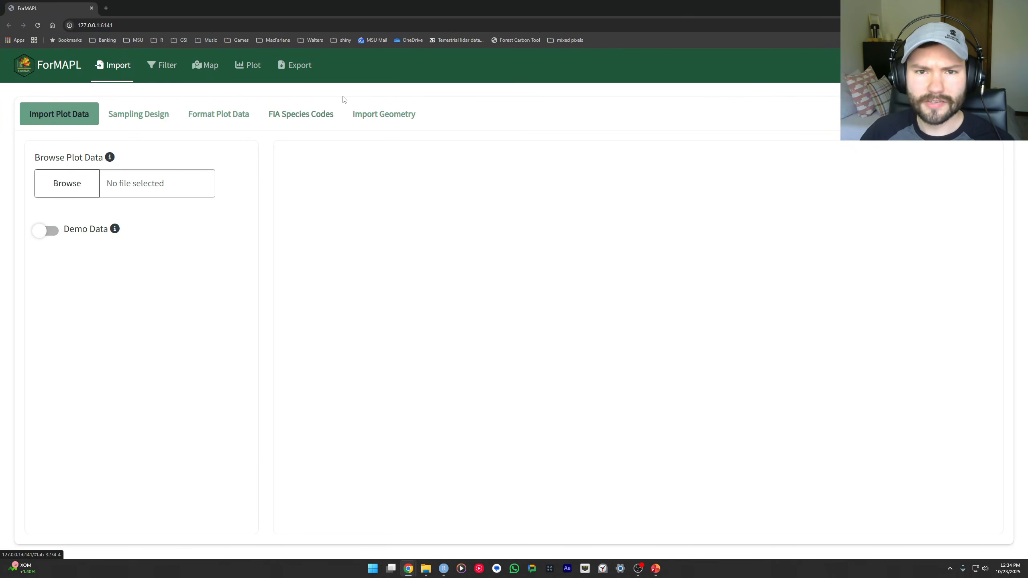
key("F11")
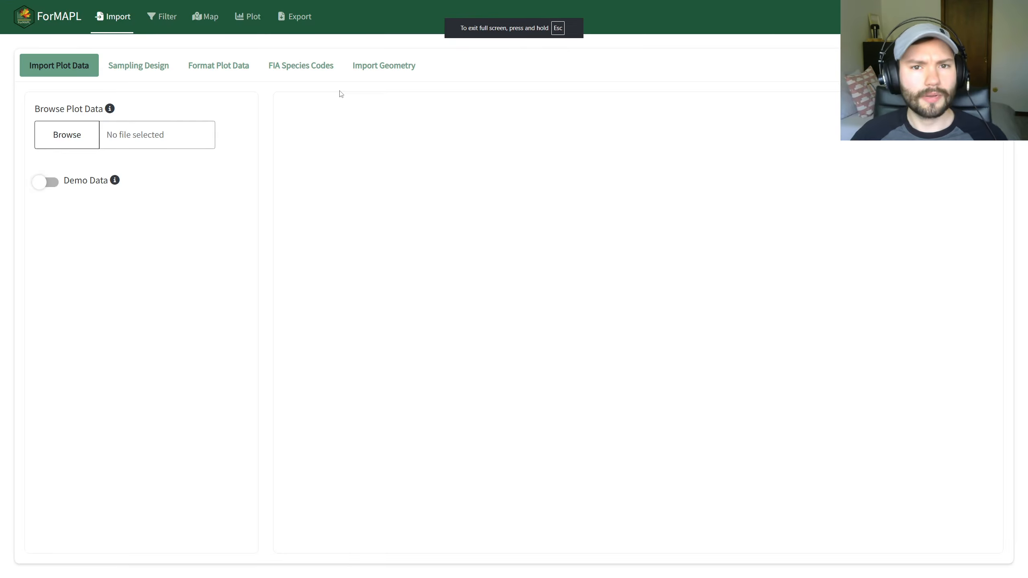
key("ctrl+plus")
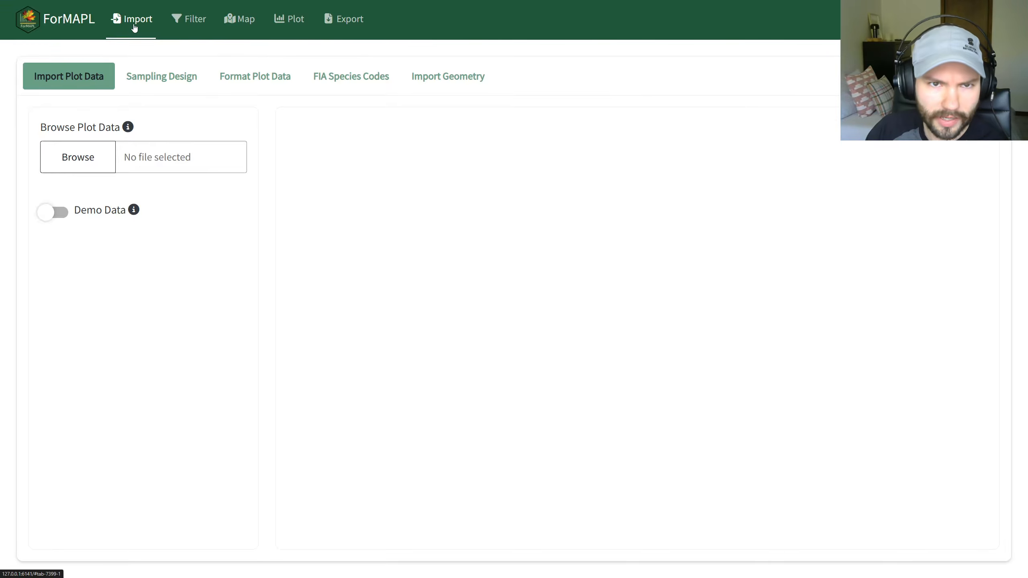
Step: Look through the Filter, Map, Plot and Export pages, including the diameter distribution, basal area distribution and basal area percentage views
left_click(184, 18)
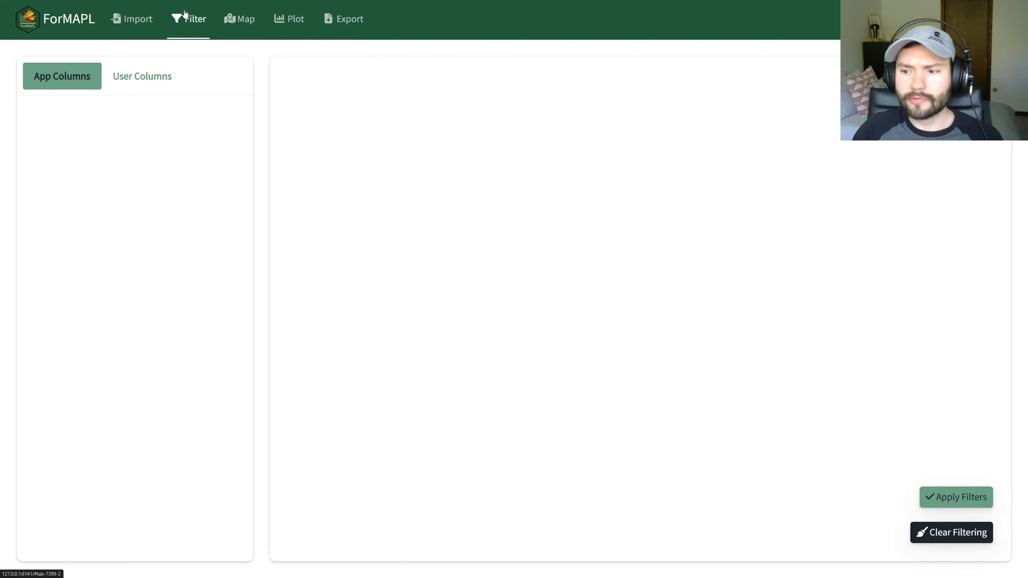
left_click(236, 25)
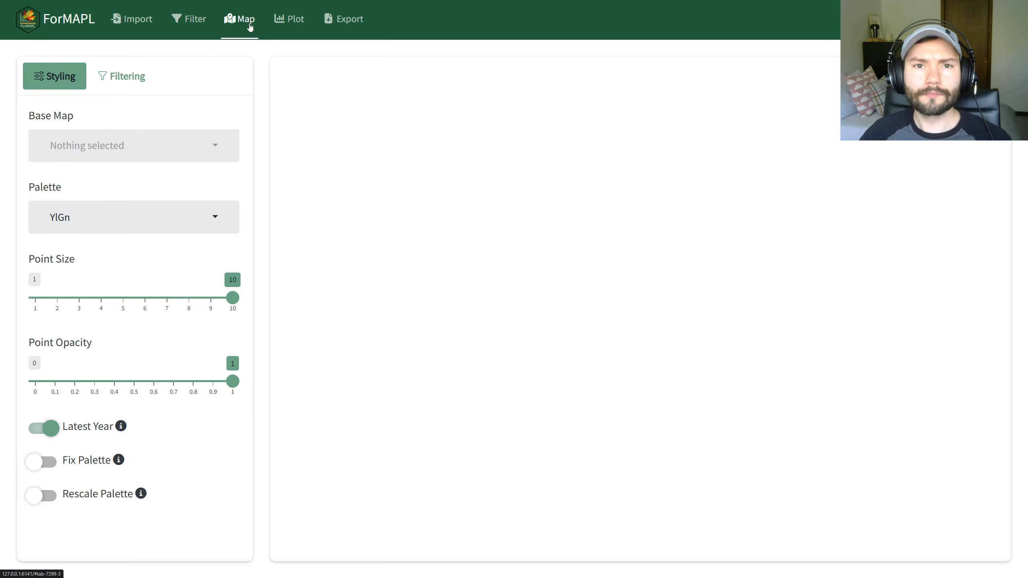
left_click(286, 23)
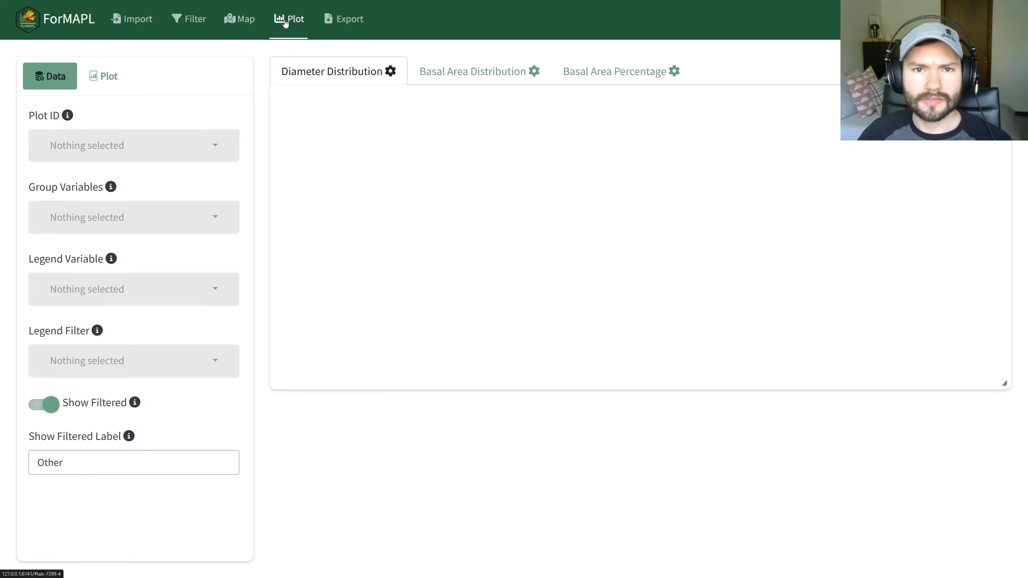
left_click(481, 76)
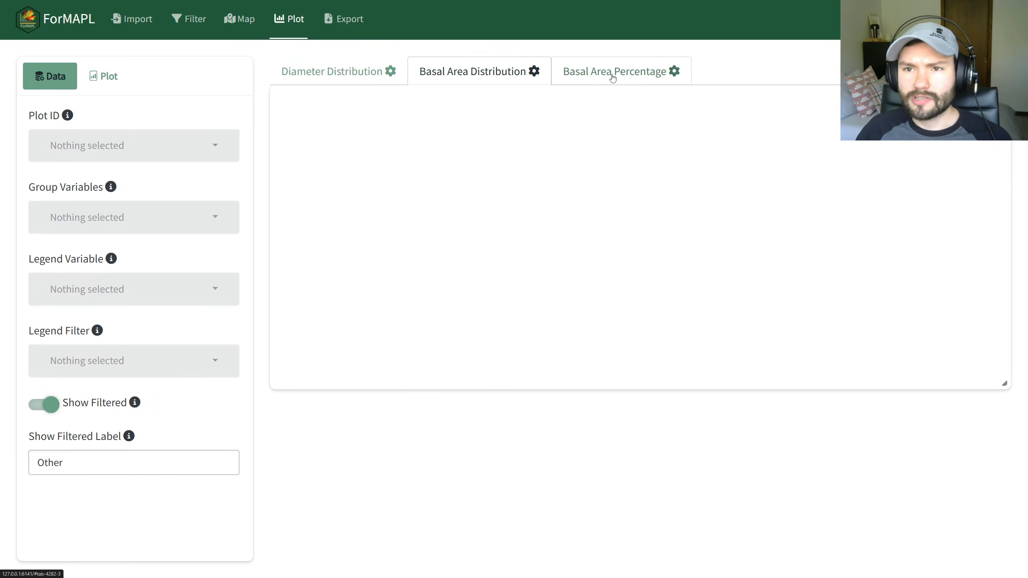
left_click(613, 78)
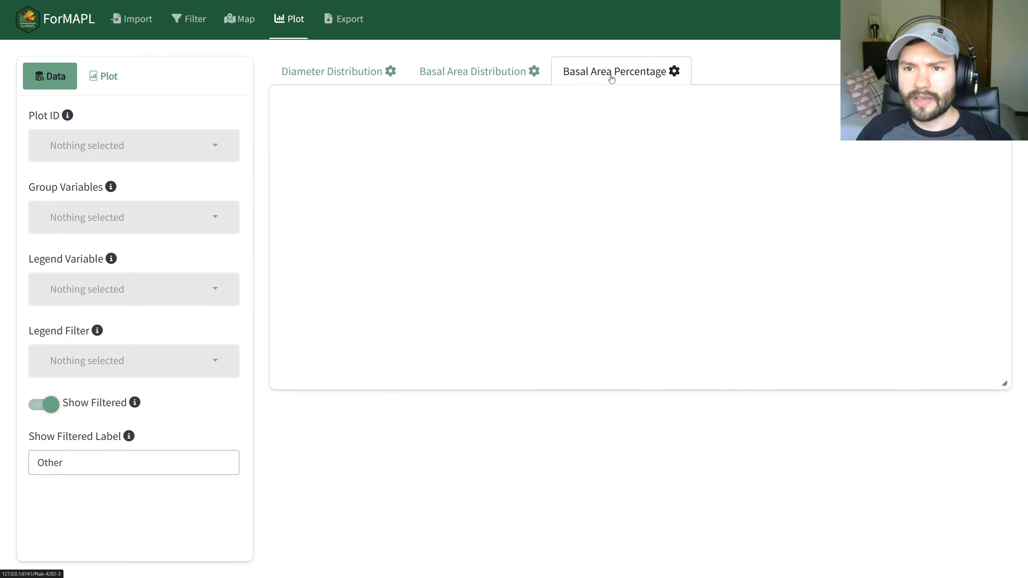
left_click(327, 71)
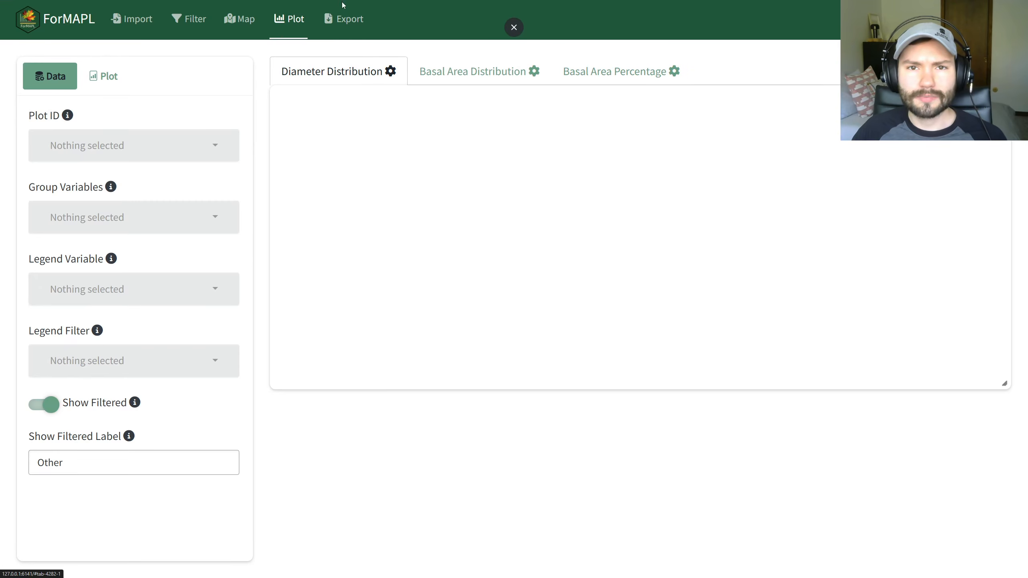
left_click(326, 27)
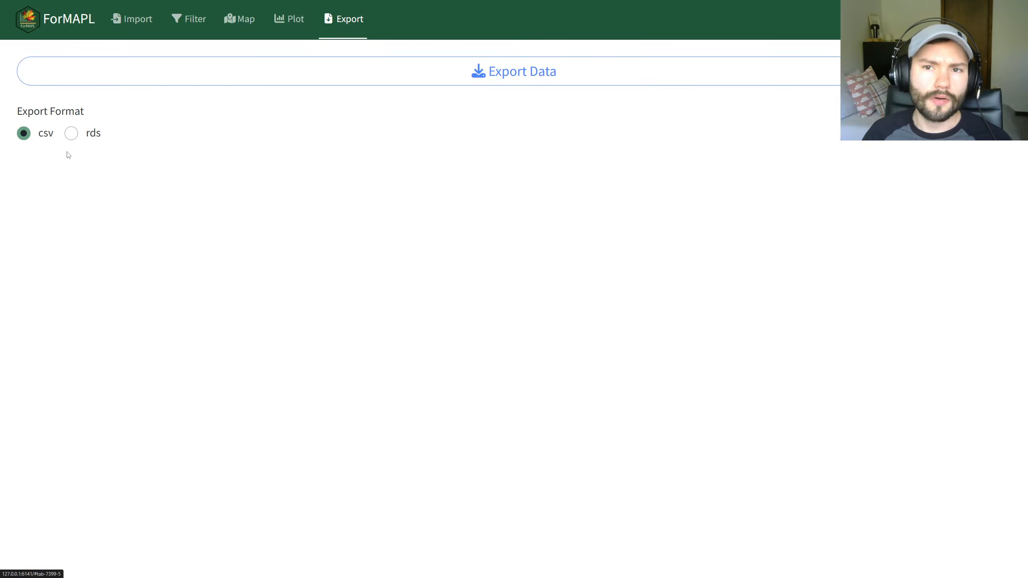
Step: Review the app's workflow from Import through Filter, Map, Plot and Export, then revisit the Map and Plot pages
left_click(126, 21)
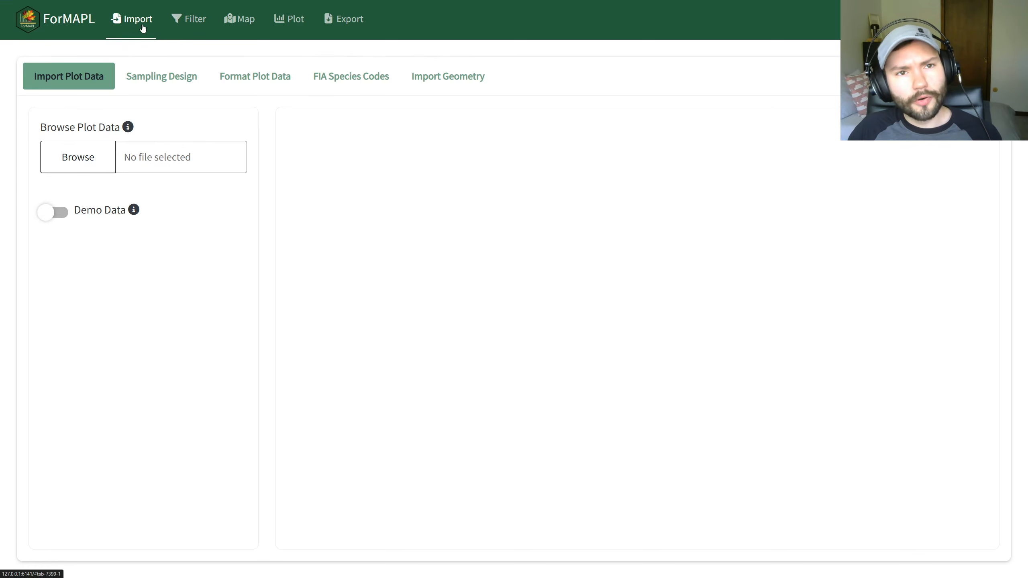
left_click(183, 32)
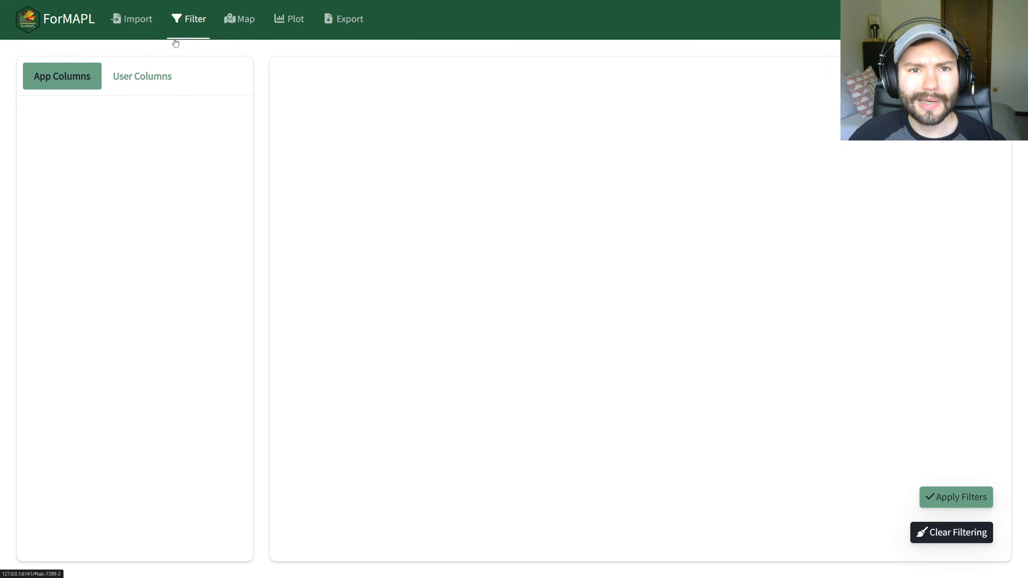
left_click(251, 20)
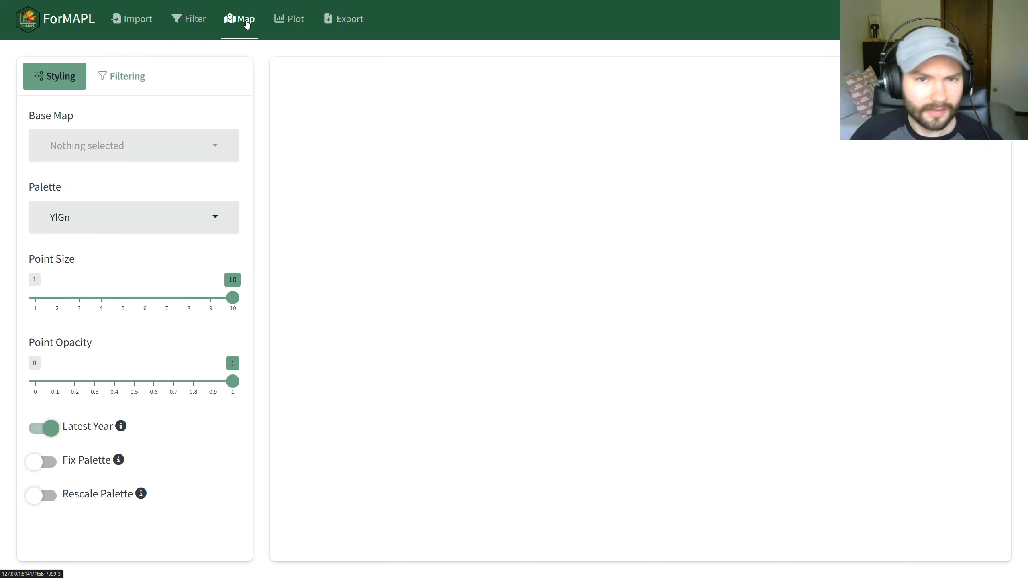
left_click(279, 22)
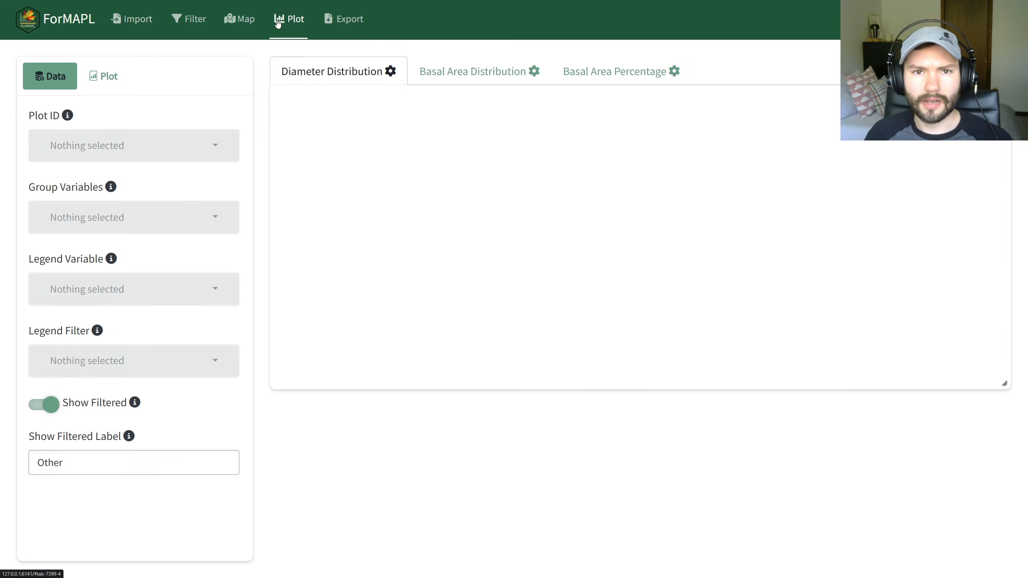
left_click(344, 20)
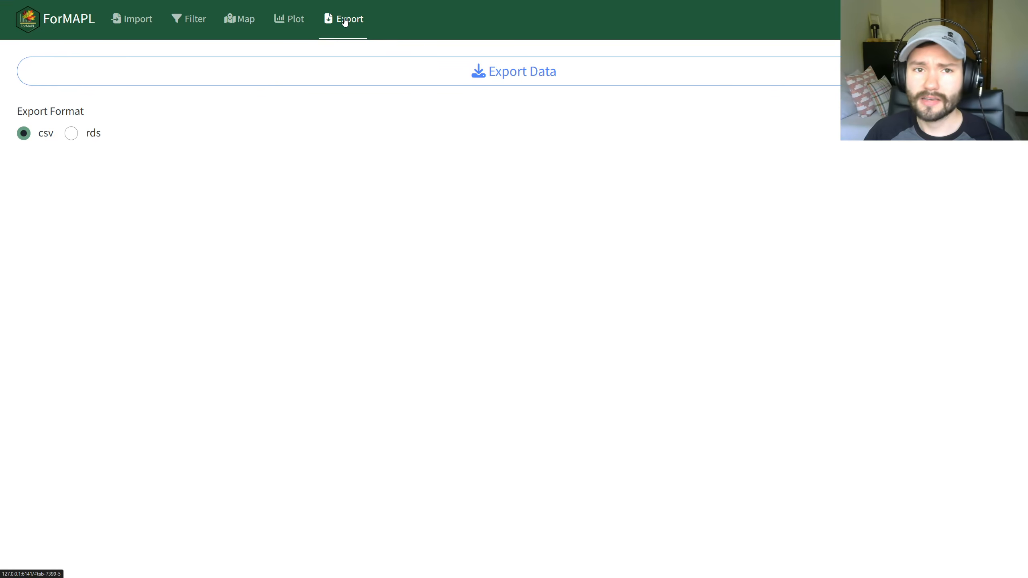
left_click(243, 20)
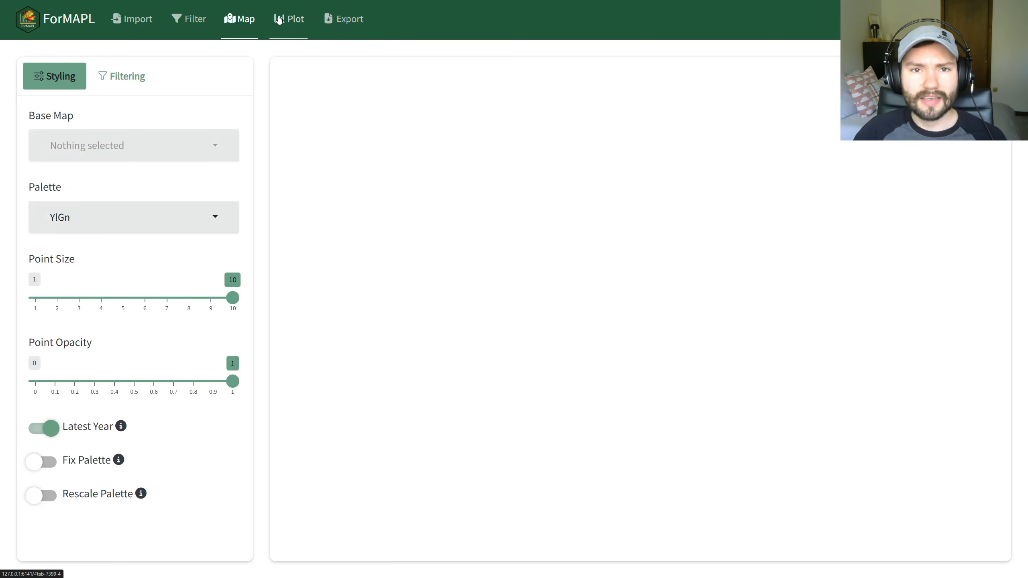
left_click(291, 25)
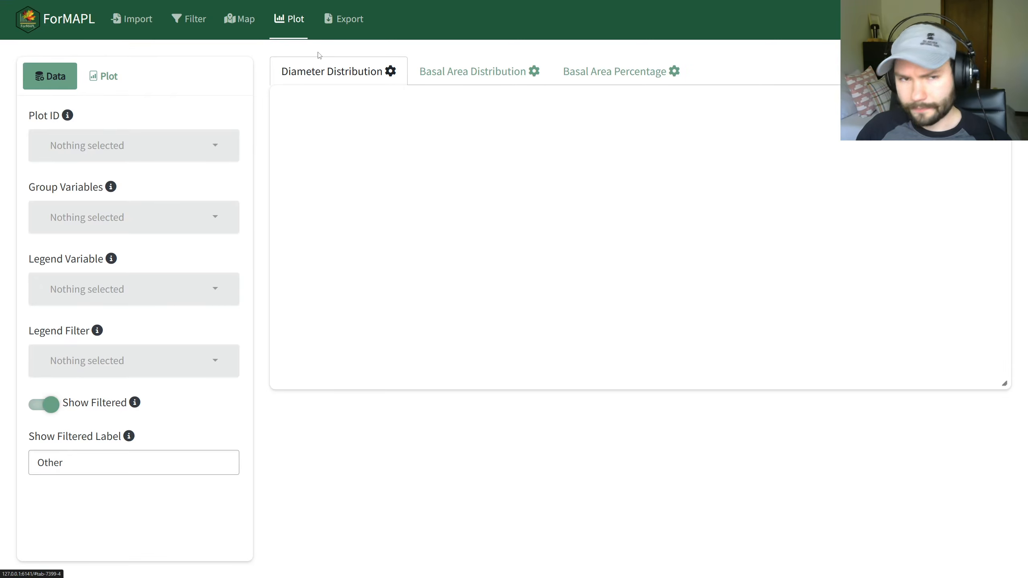
Step: Import data.csv from the Downloads folder as the plot data and review all columns of the loaded table
left_click(139, 22)
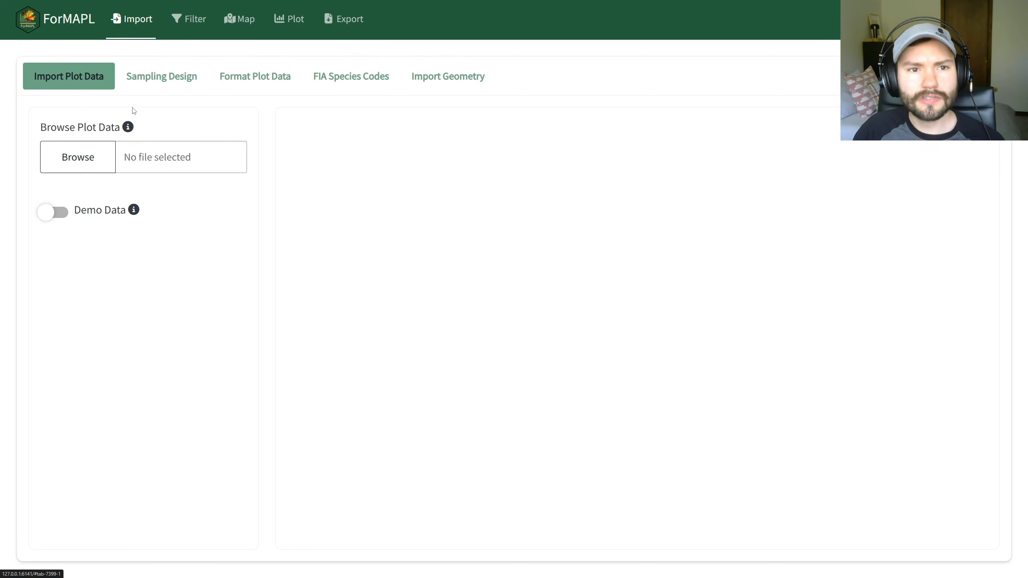
mouse_move(131, 129)
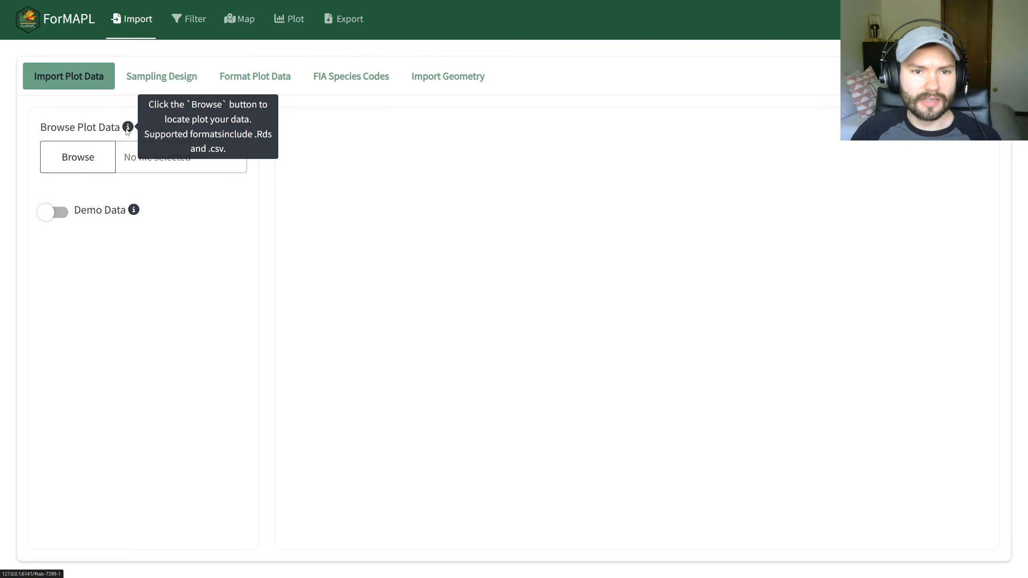
left_click(85, 160)
left_click_drag(112, 8, 537, 85)
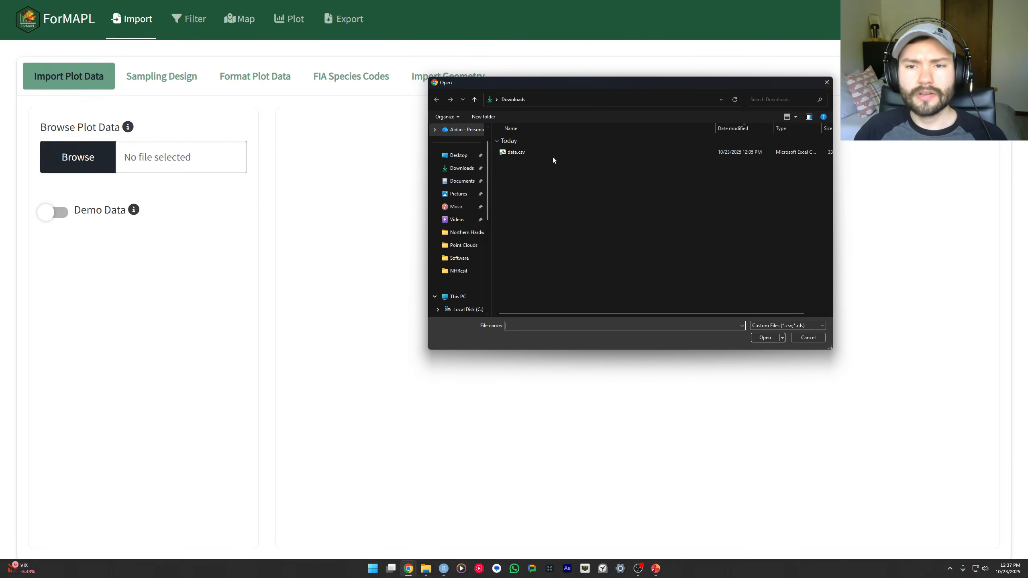
left_click(530, 151)
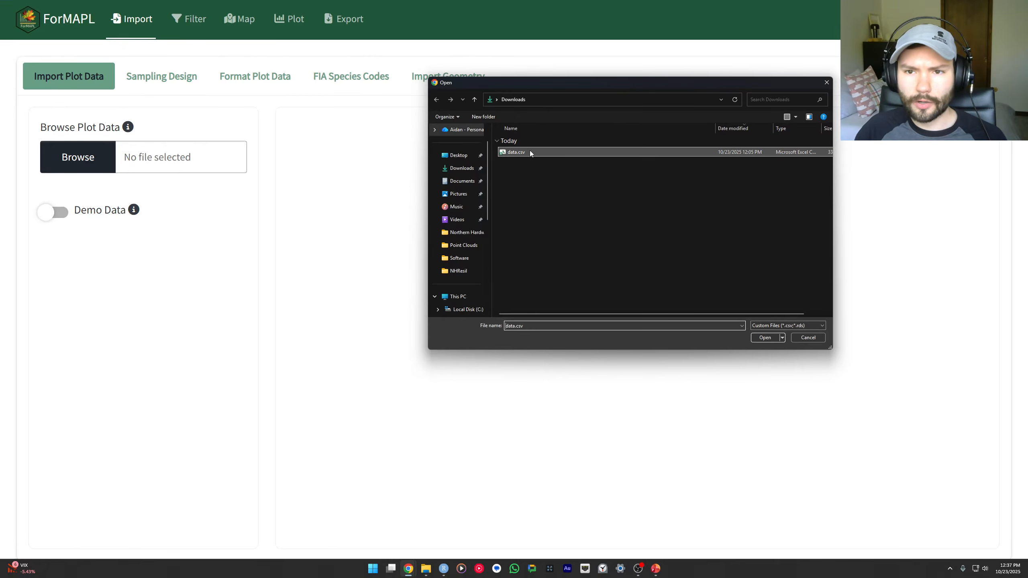
left_click(766, 338)
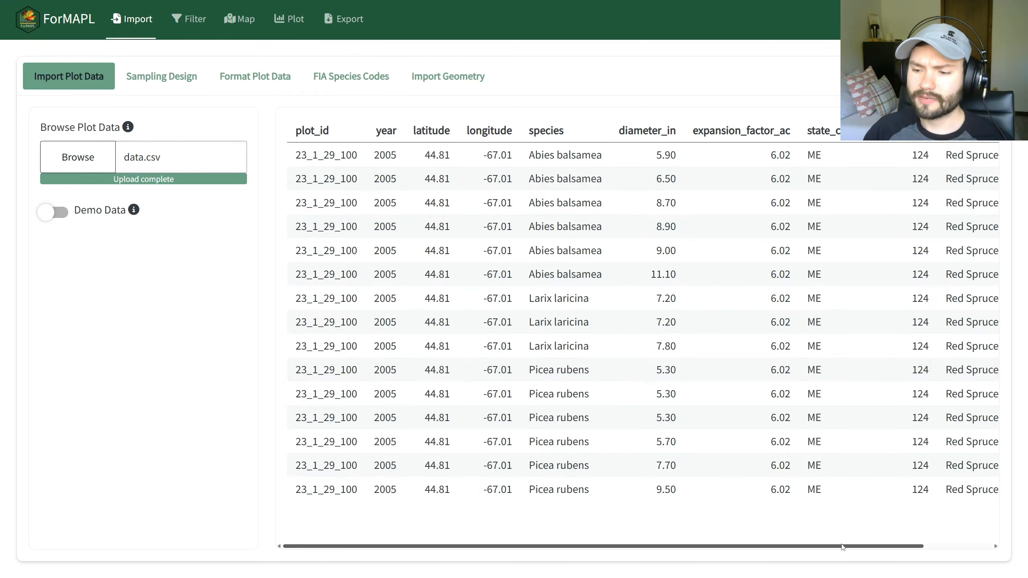
left_click_drag(834, 545, 957, 554)
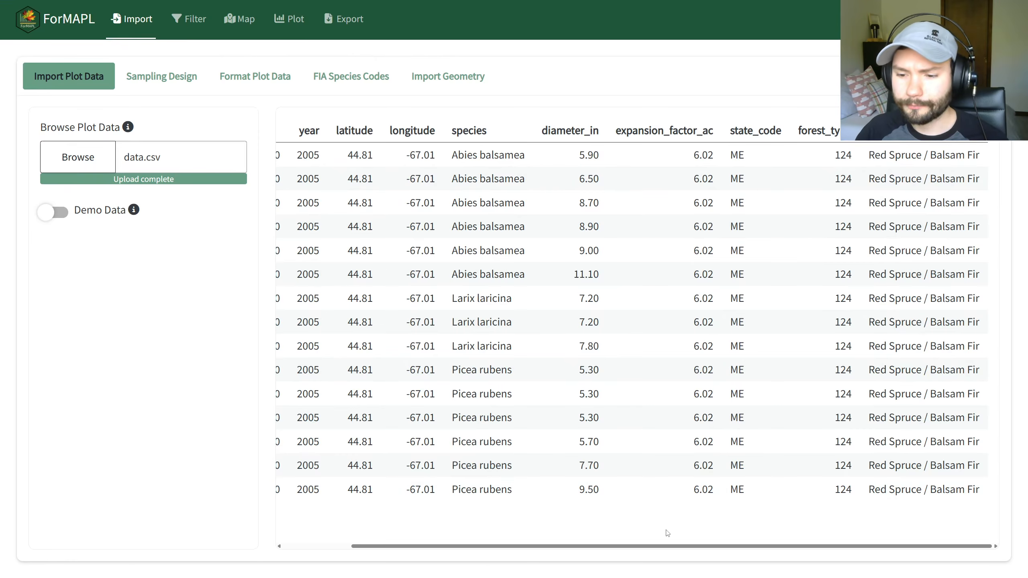
scroll(520, 523, "left", 3)
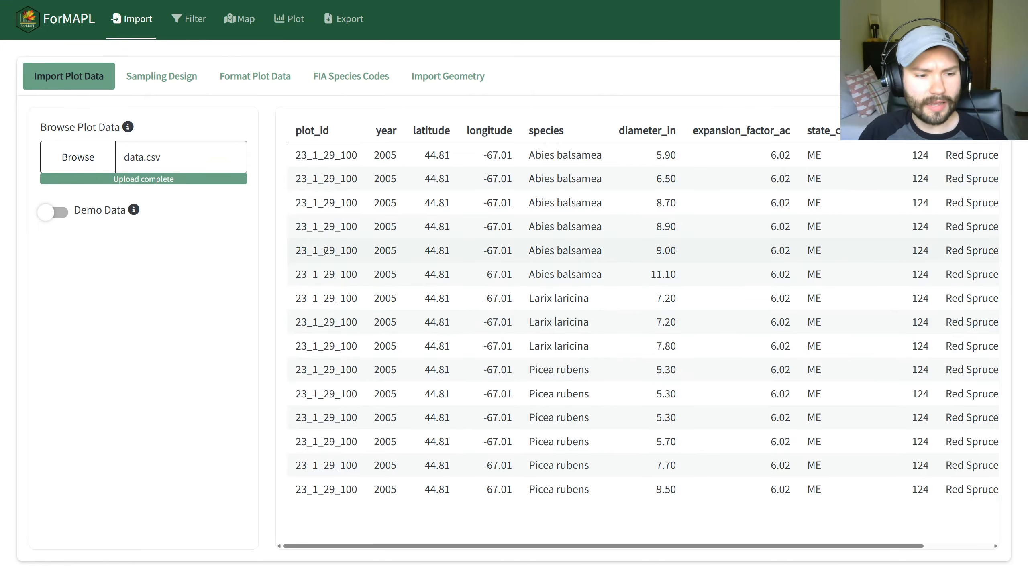
Step: In the sampling design settings, set the sampling units to Imperial and the sampling design to Fixed Area
left_click(172, 84)
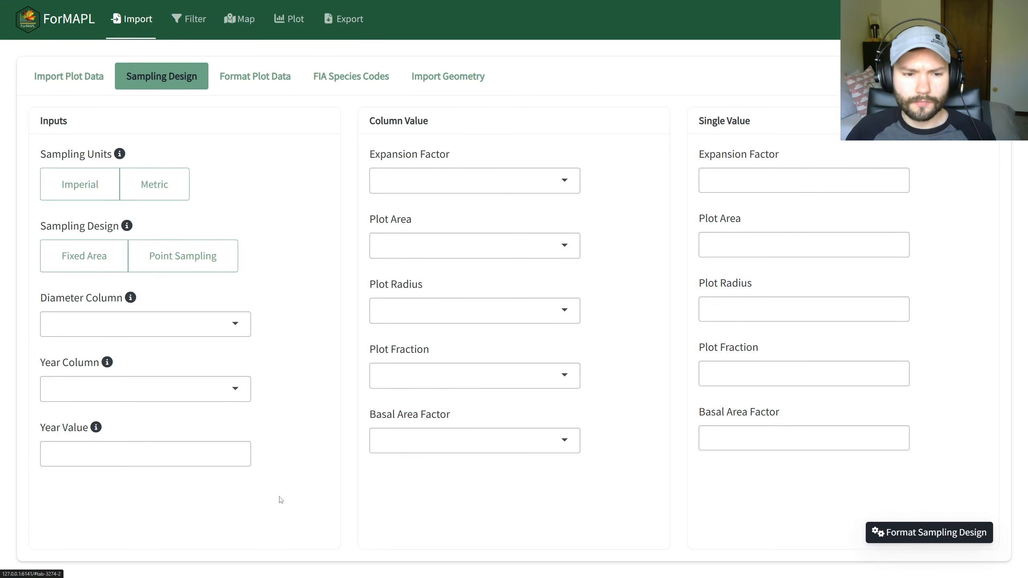
right_click(323, 246)
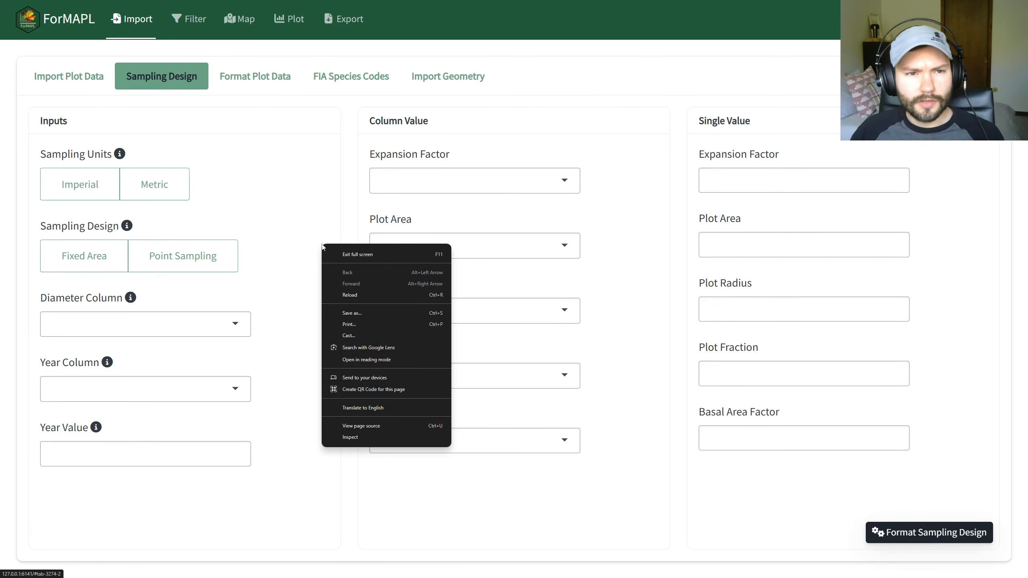
left_click(228, 162)
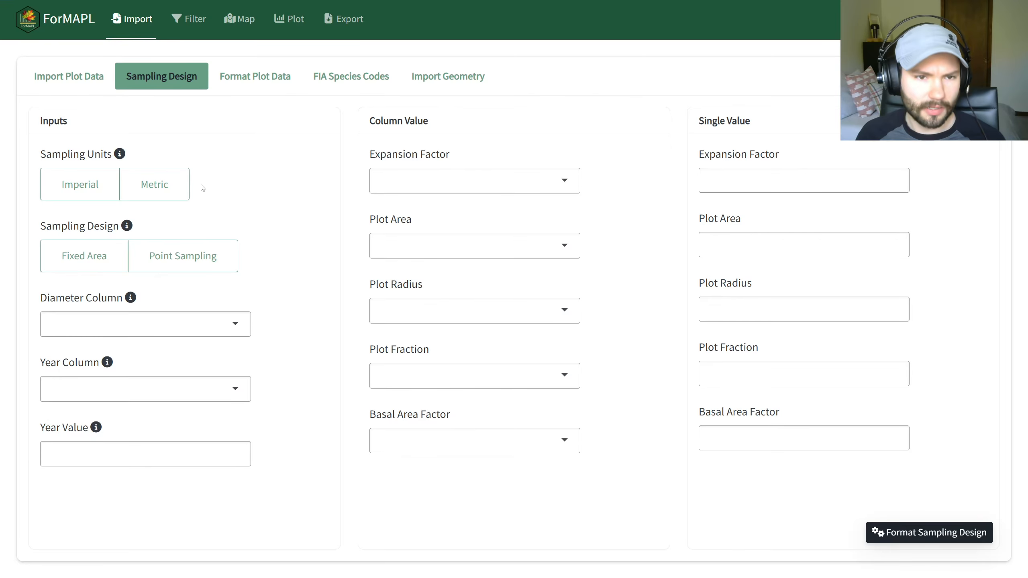
mouse_move(117, 155)
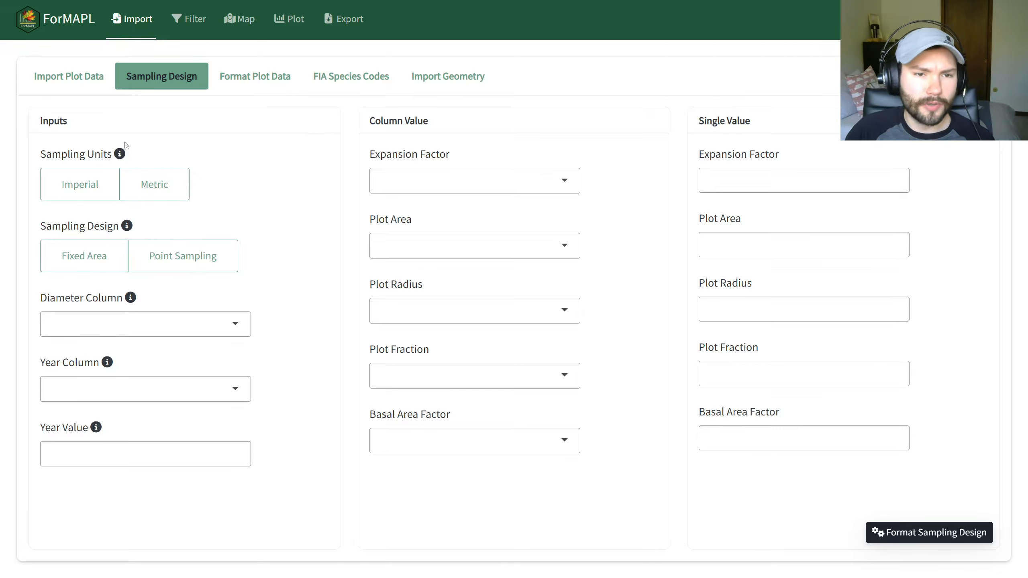
left_click(74, 179)
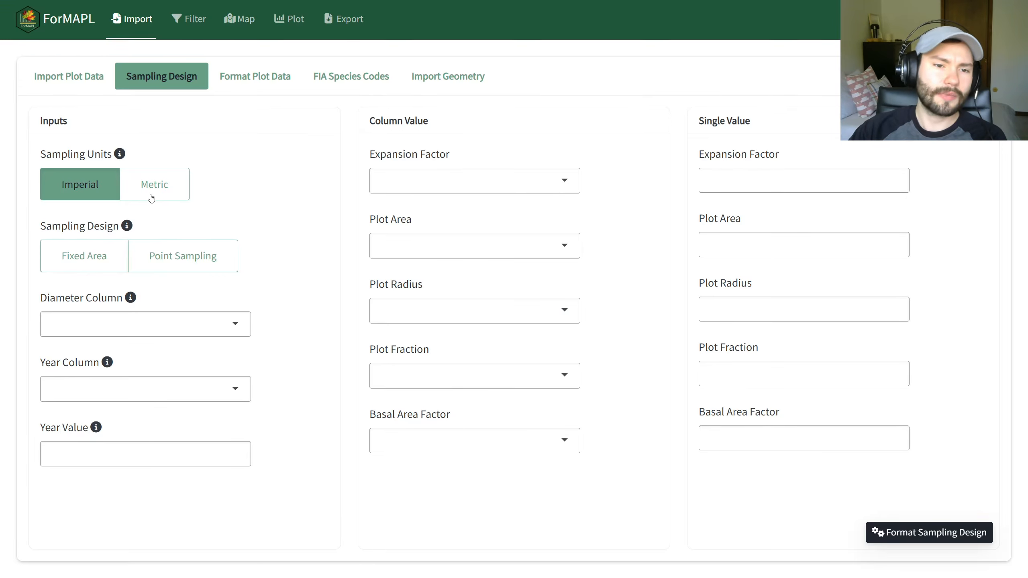
left_click(100, 260)
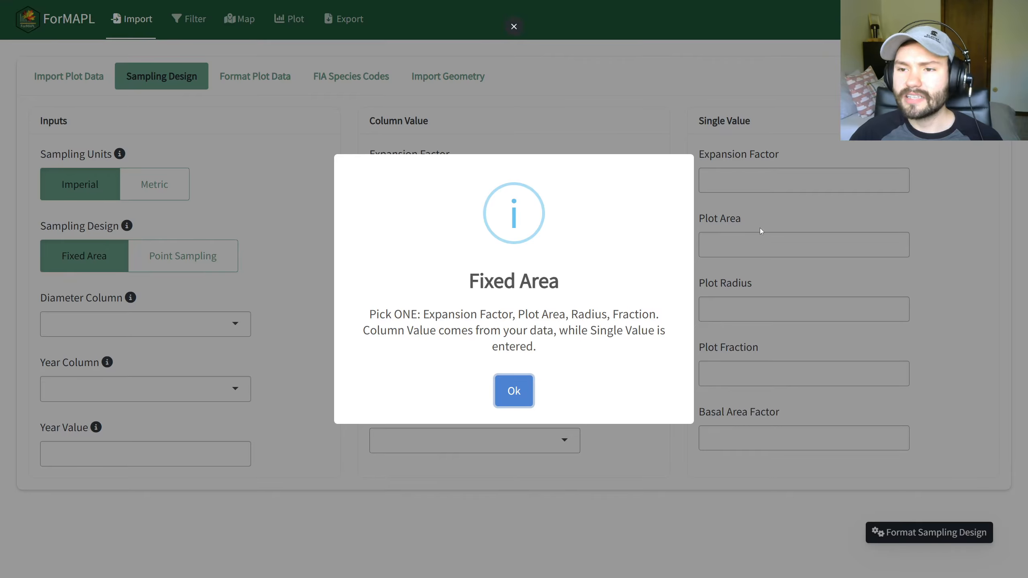
Step: Select expansion_factor_ac as the column that supplies the expansion factor for the fixed area design
left_click(514, 383)
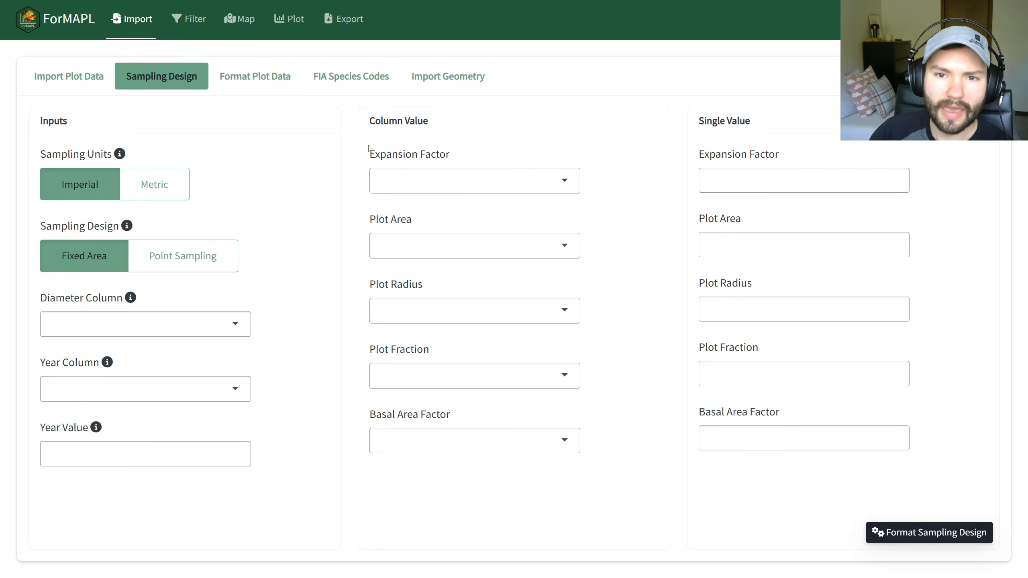
left_click(476, 182)
scroll(453, 249, "down", 2)
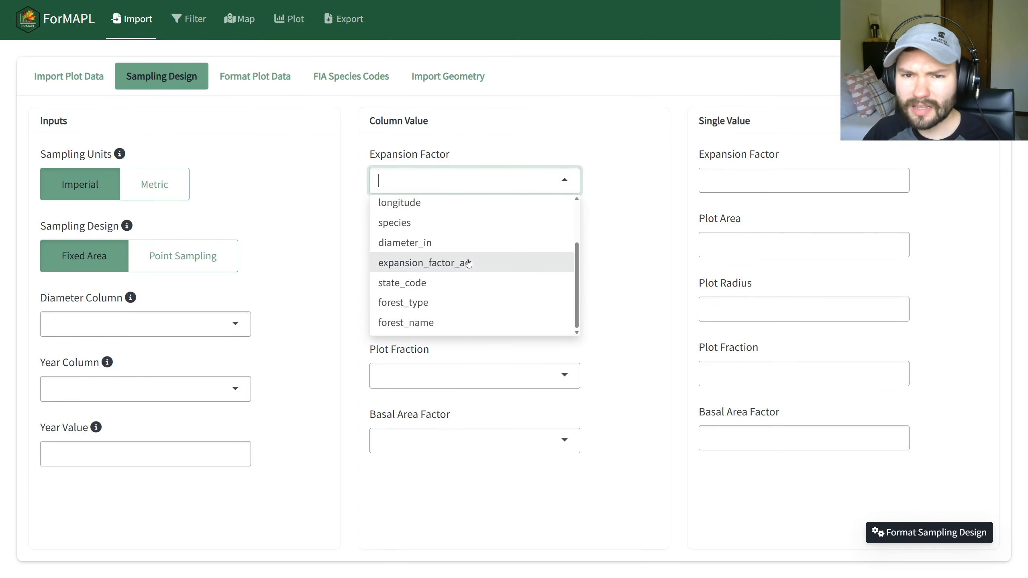
left_click(469, 264)
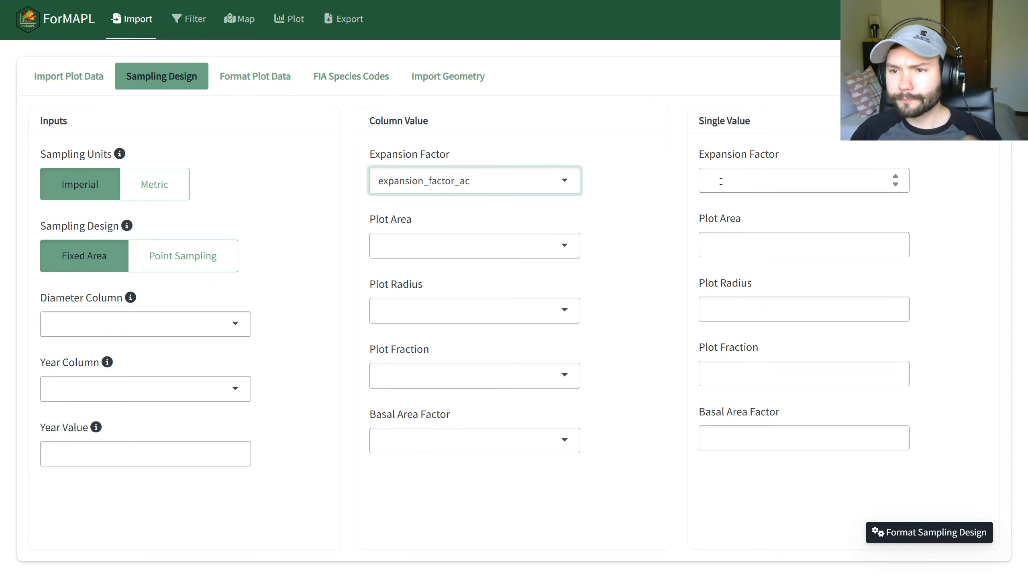
Step: Try entering 13 as the single expansion factor value, and reselect expansion_factor_ac as the expansion factor column
left_click(746, 181)
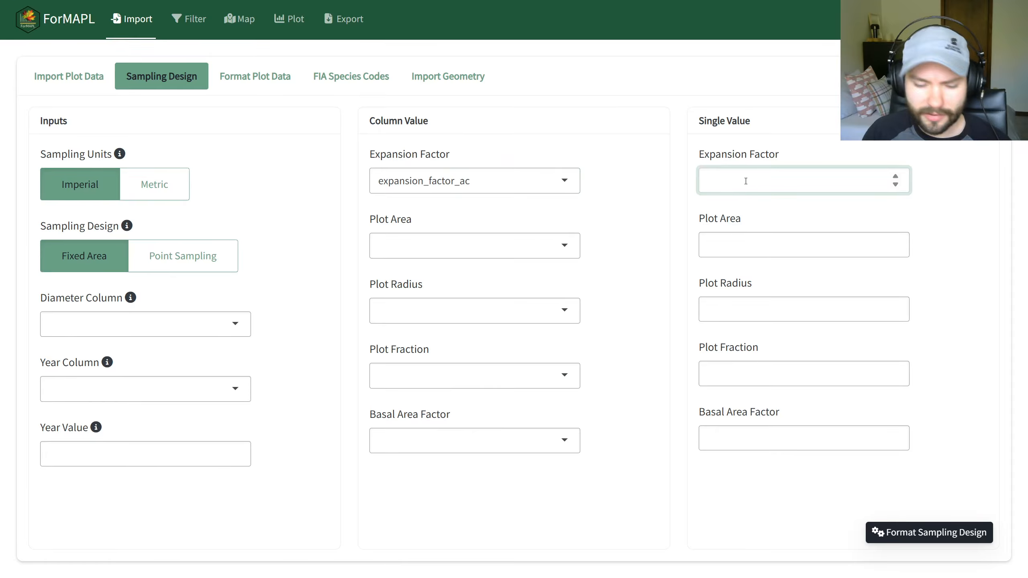
type("13")
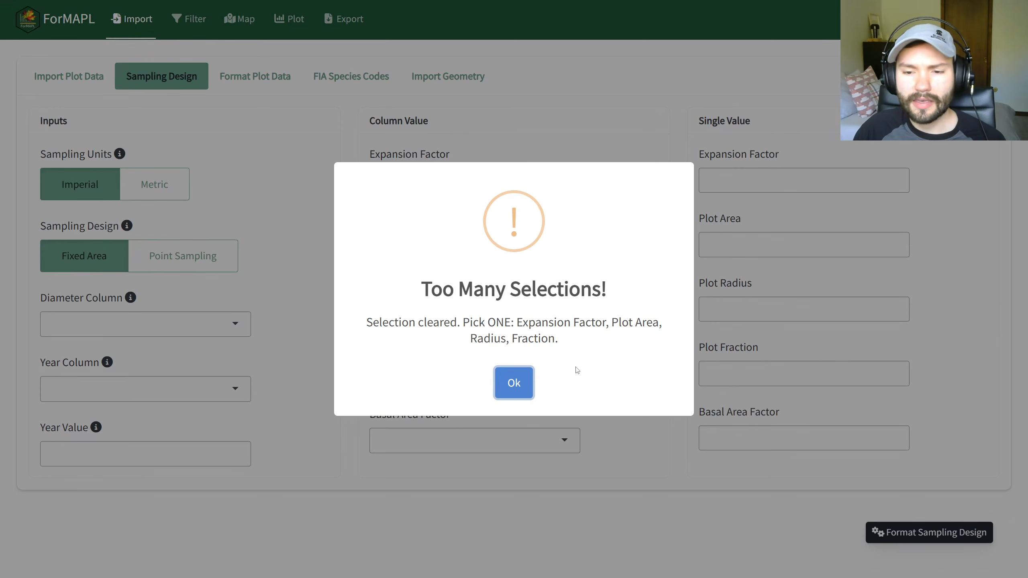
left_click(523, 387)
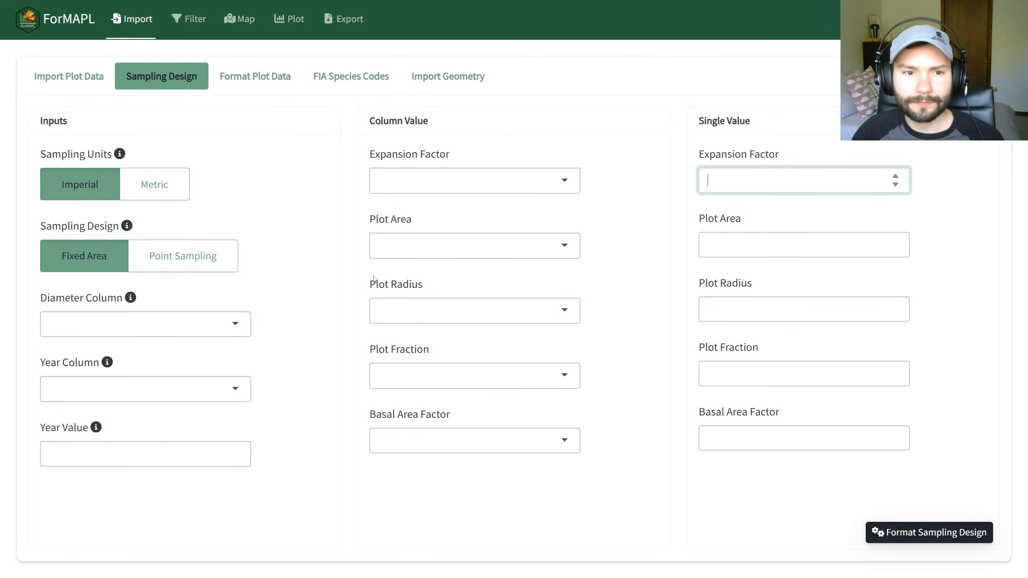
left_click(464, 178)
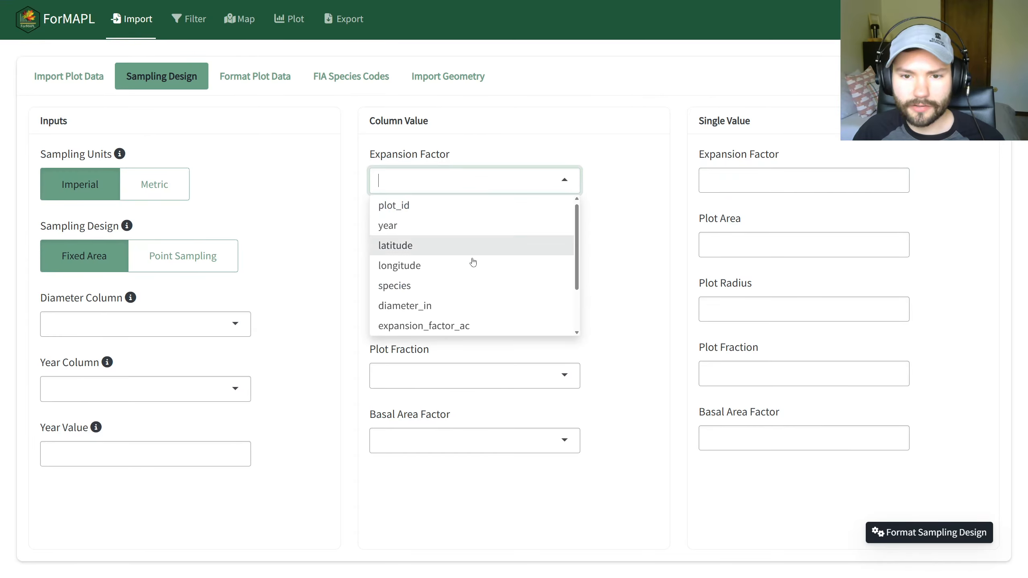
left_click(456, 326)
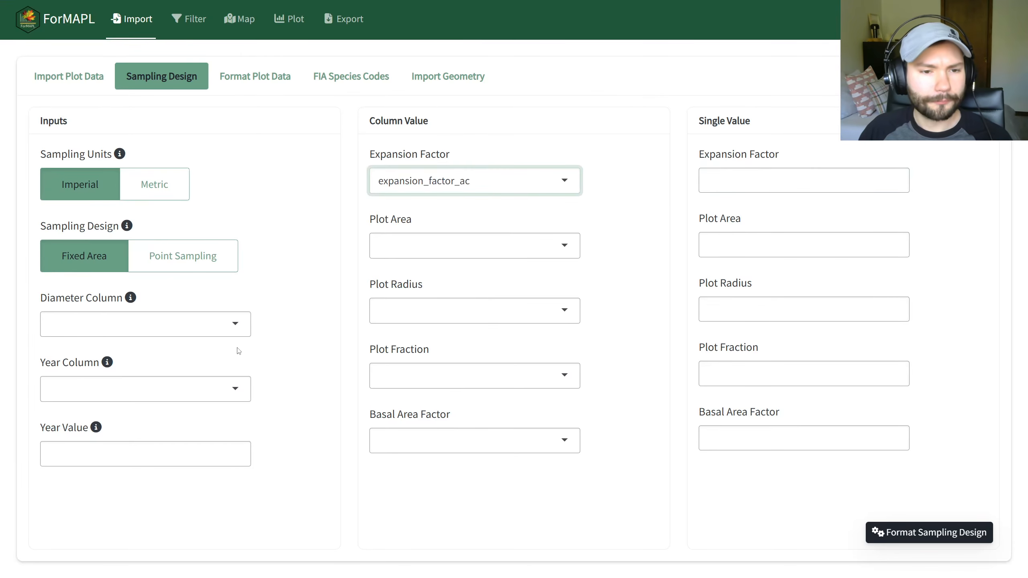
Step: Assign diameter_in as the diameter column and year as the year column
left_click(242, 327)
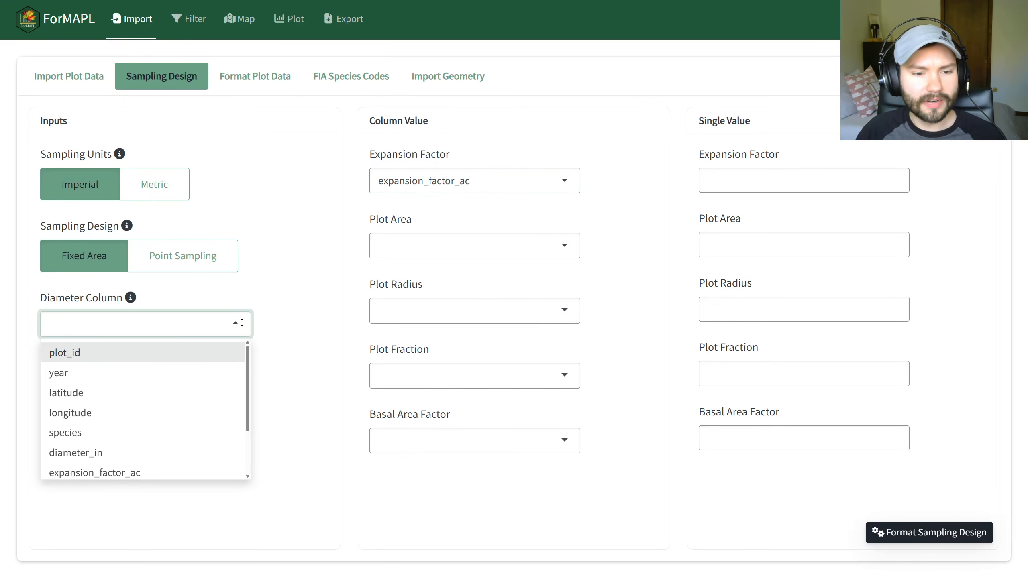
left_click(144, 454)
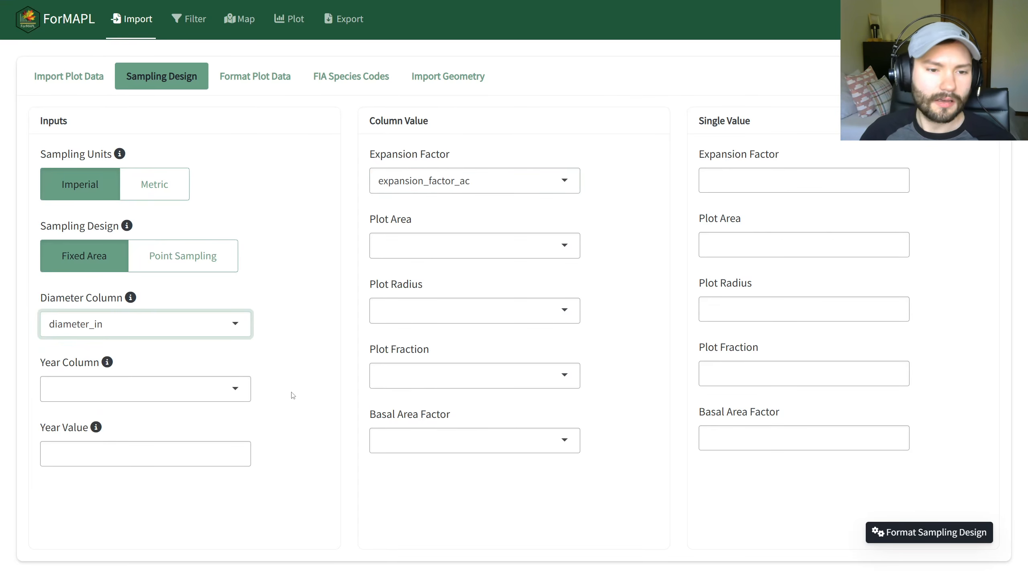
left_click(197, 396)
left_click(164, 434)
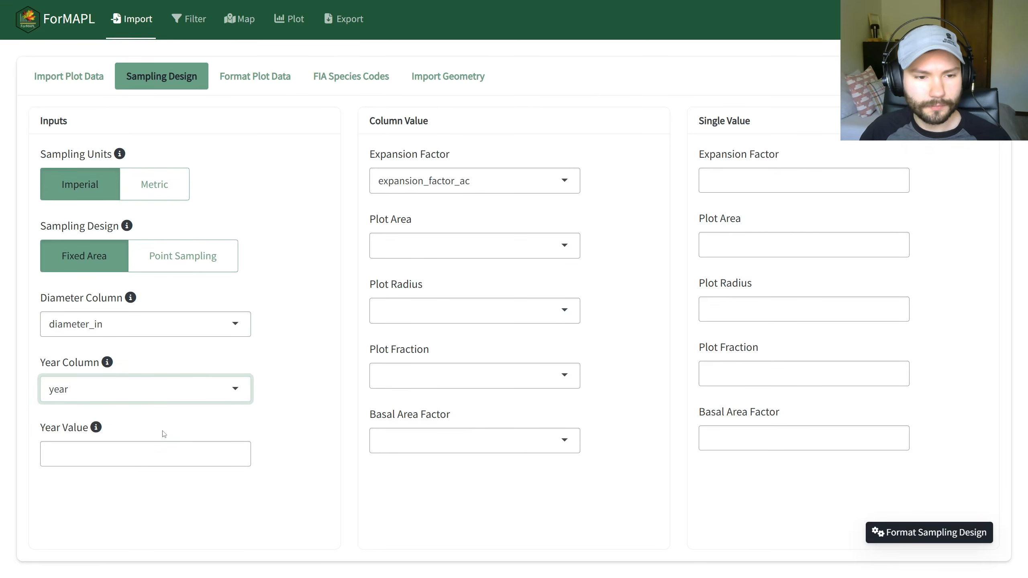
left_click(145, 394)
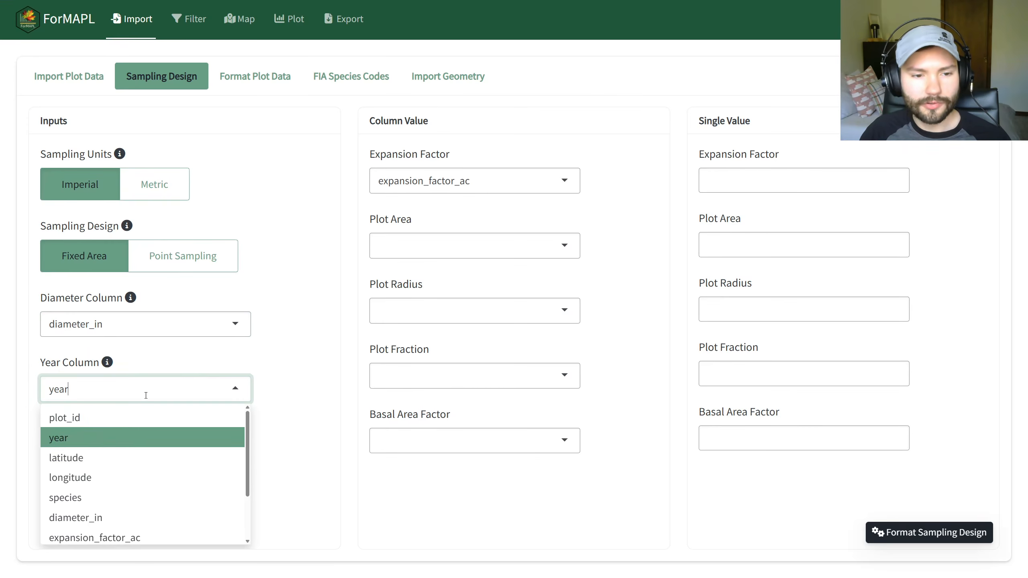
left_click(82, 442)
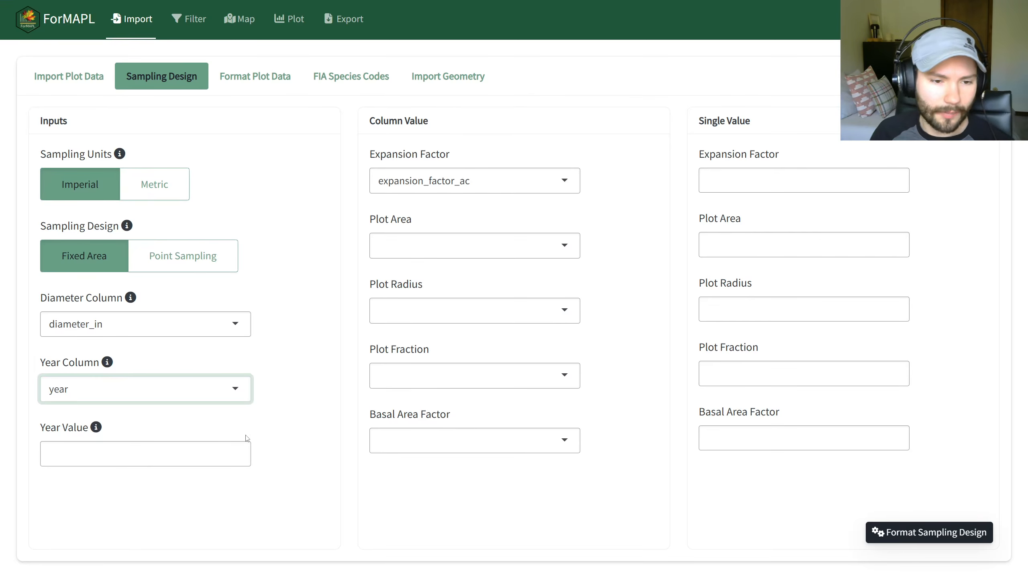
Step: Try entering 2024 as the year value alongside the year column, and reselect year as the year column
left_click(76, 444)
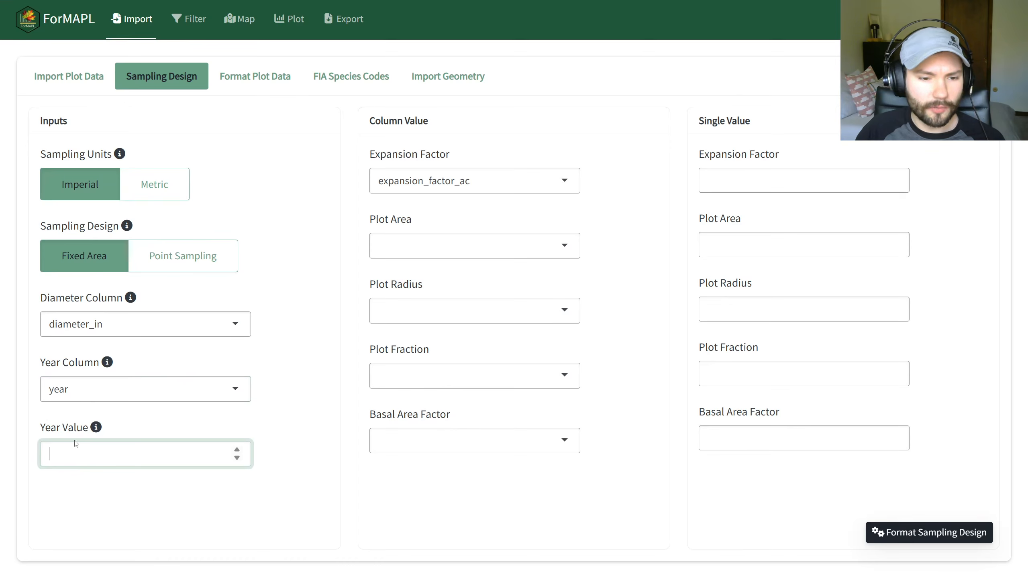
type("2024")
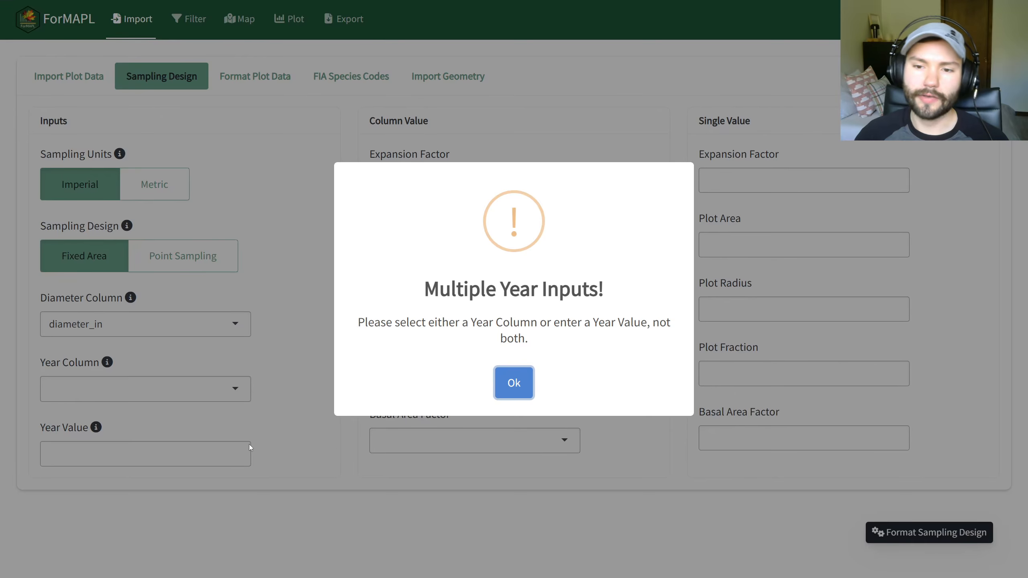
left_click(513, 383)
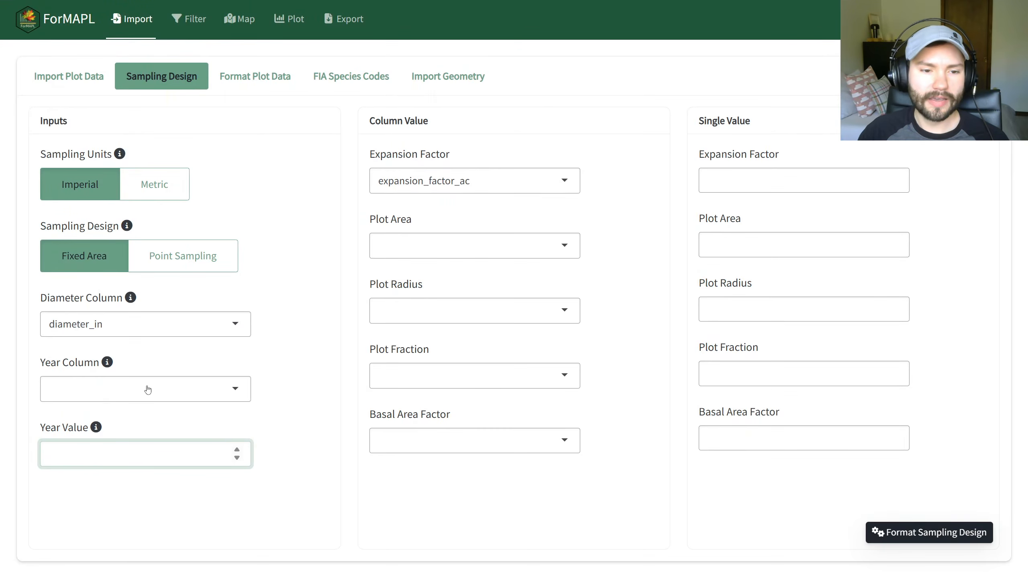
left_click(186, 390)
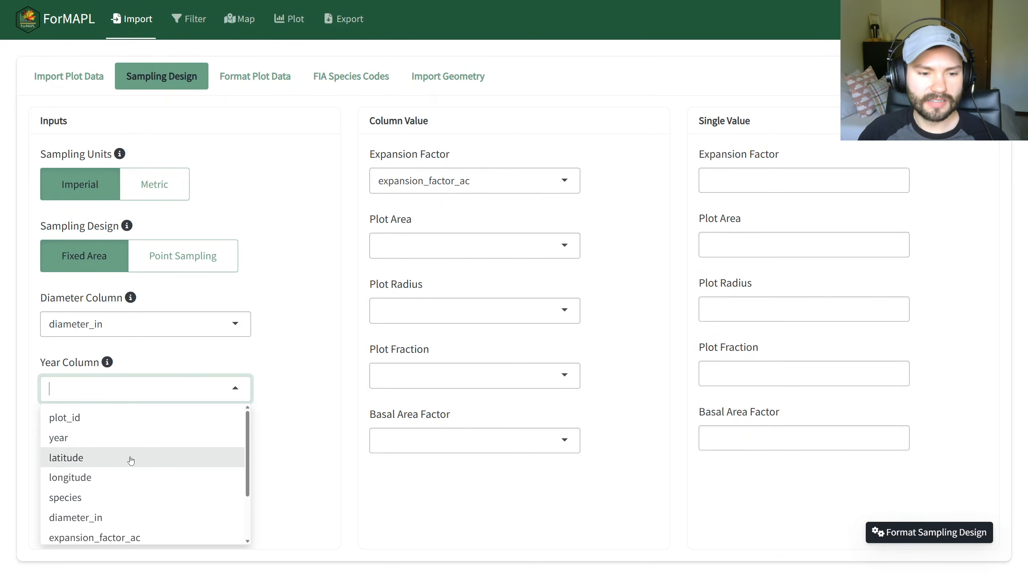
left_click(112, 443)
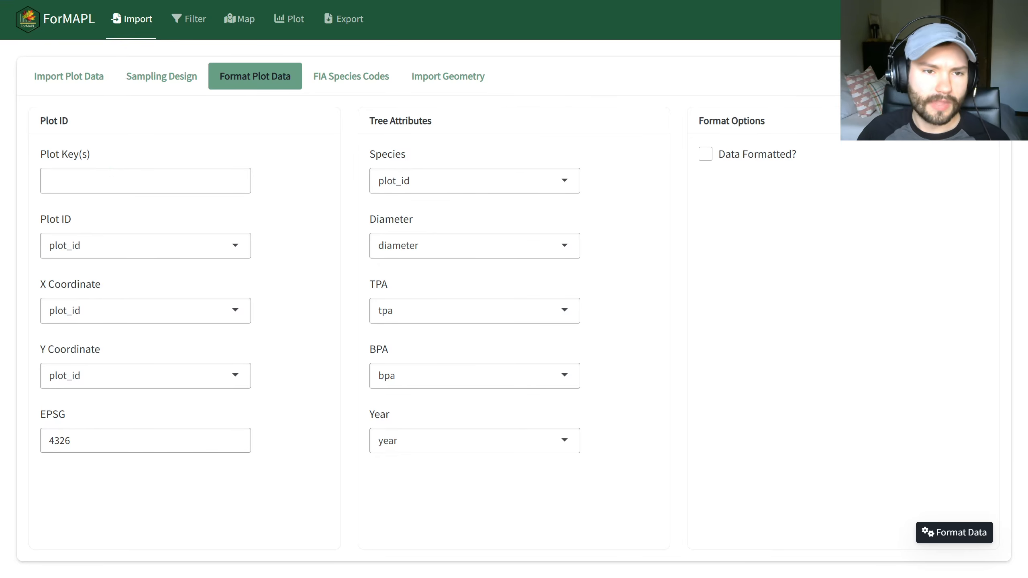
Step: In the plot data formatting settings, select plot_id as both the plot key and the plot ID
left_click(114, 173)
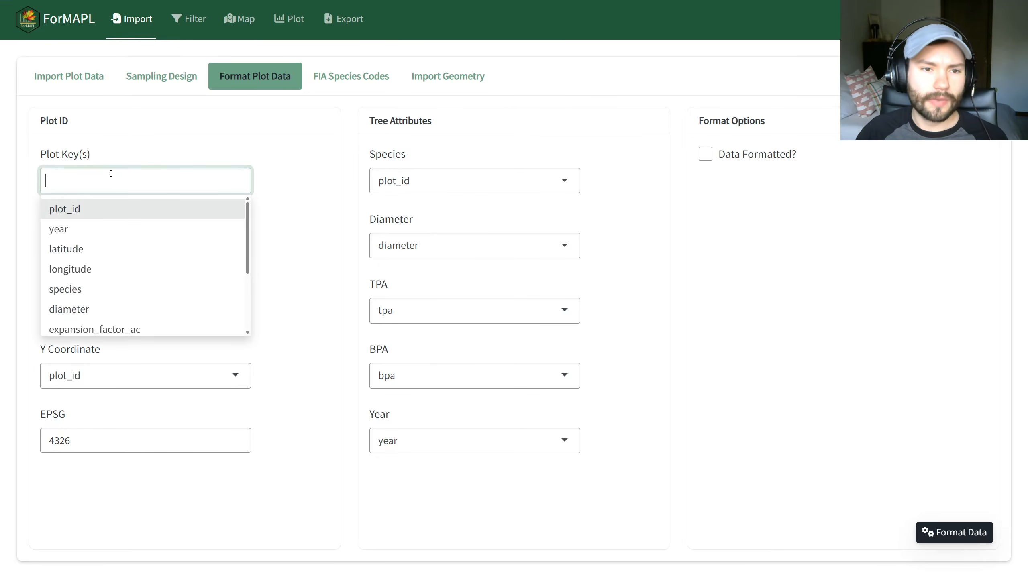
left_click(118, 208)
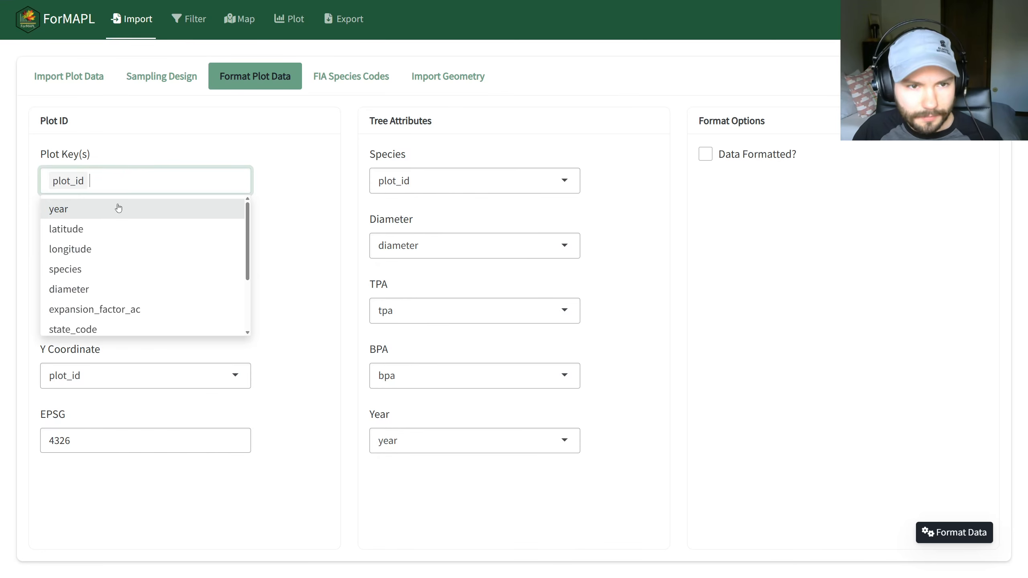
left_click(281, 197)
left_click(98, 259)
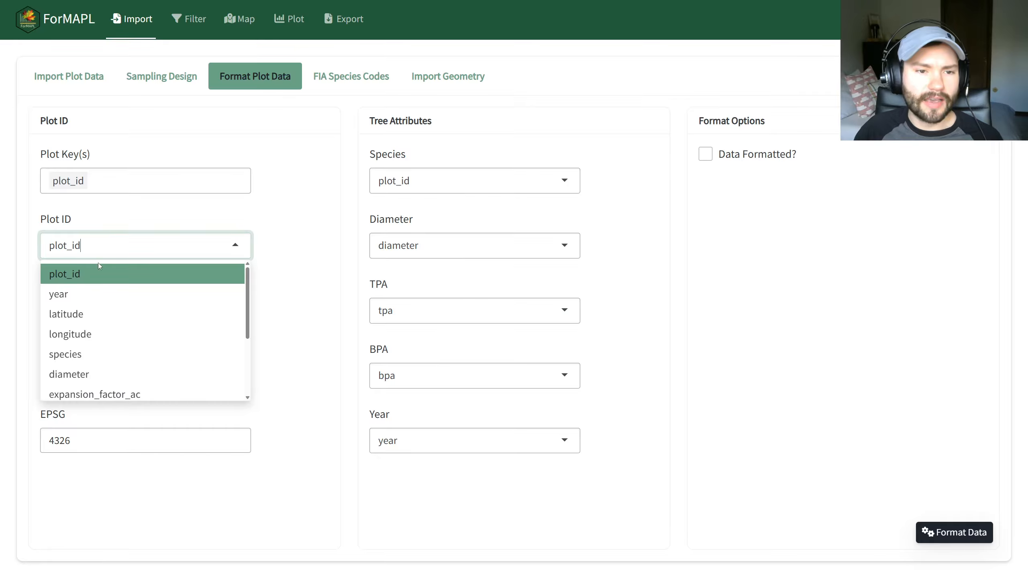
left_click(97, 272)
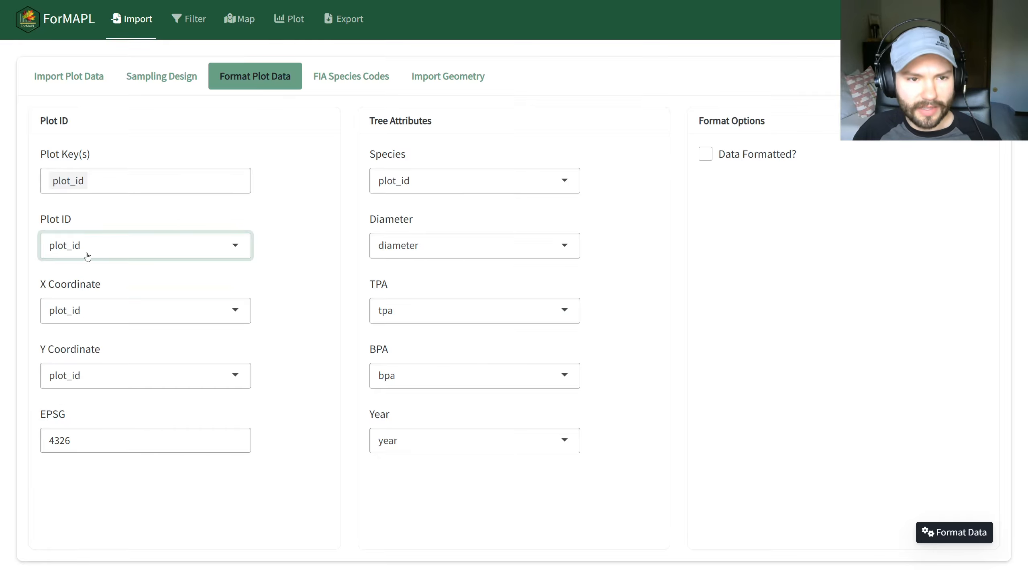
Step: Map the X coordinate to longitude and the Y coordinate to latitude
left_click(94, 311)
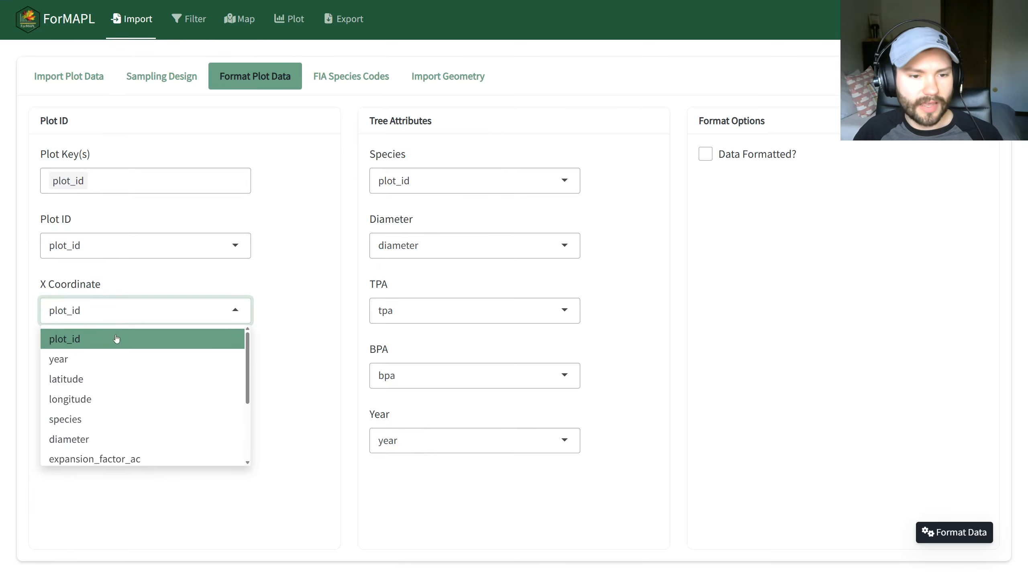
left_click(134, 397)
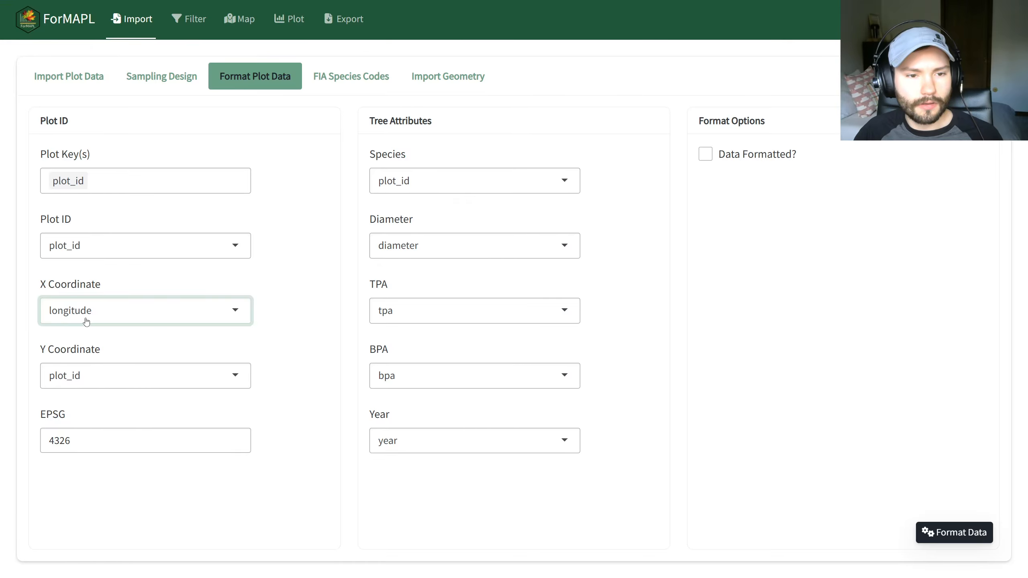
left_click(116, 380)
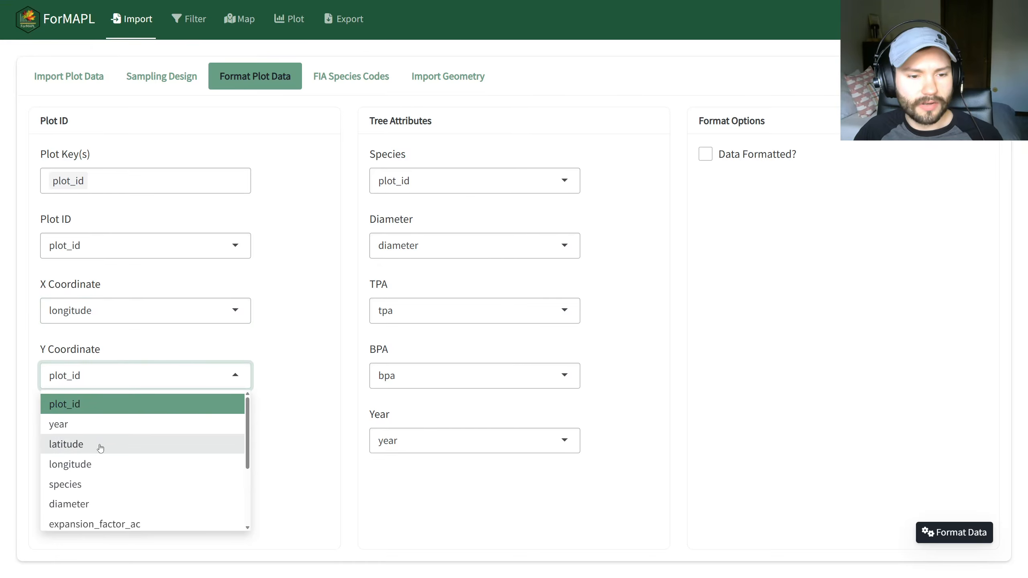
left_click(100, 444)
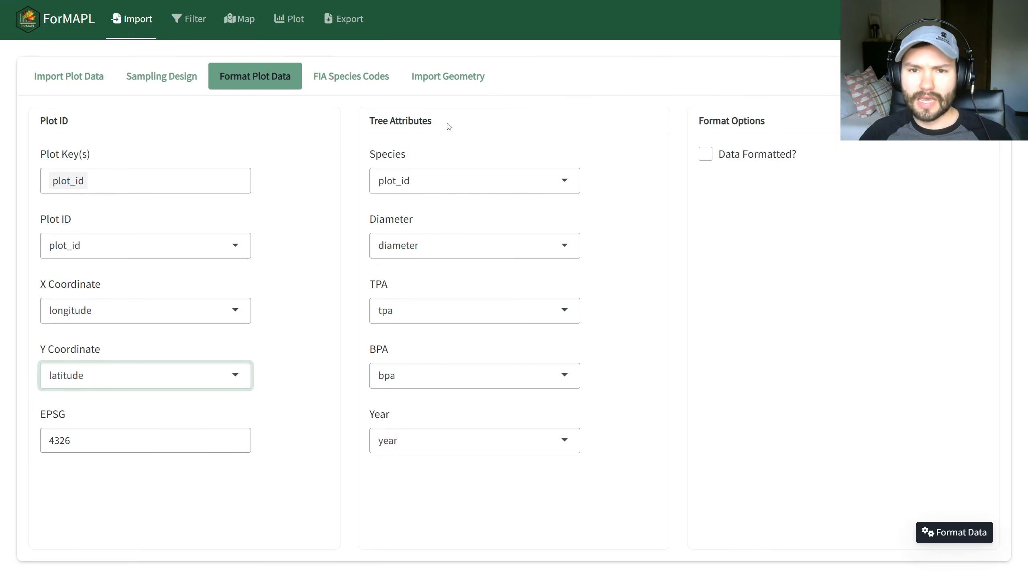
Step: Map the species tree attribute to the species column
left_click(441, 183)
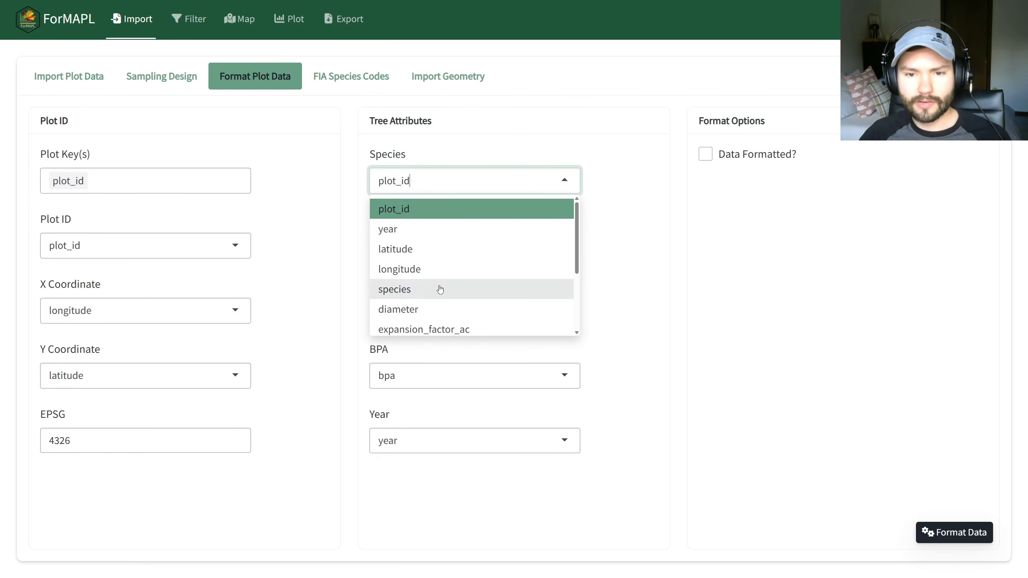
left_click(406, 291)
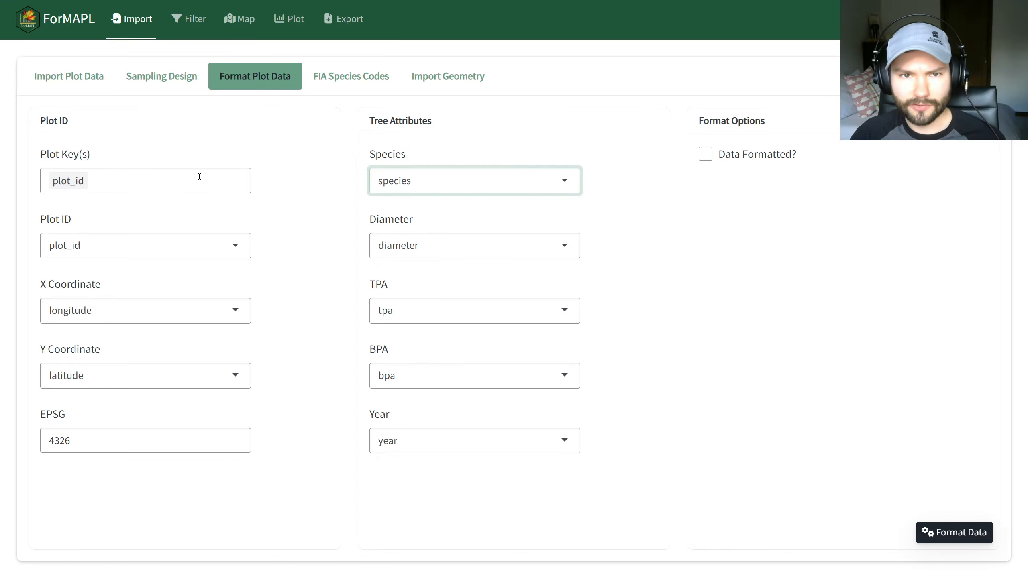
left_click(314, 251)
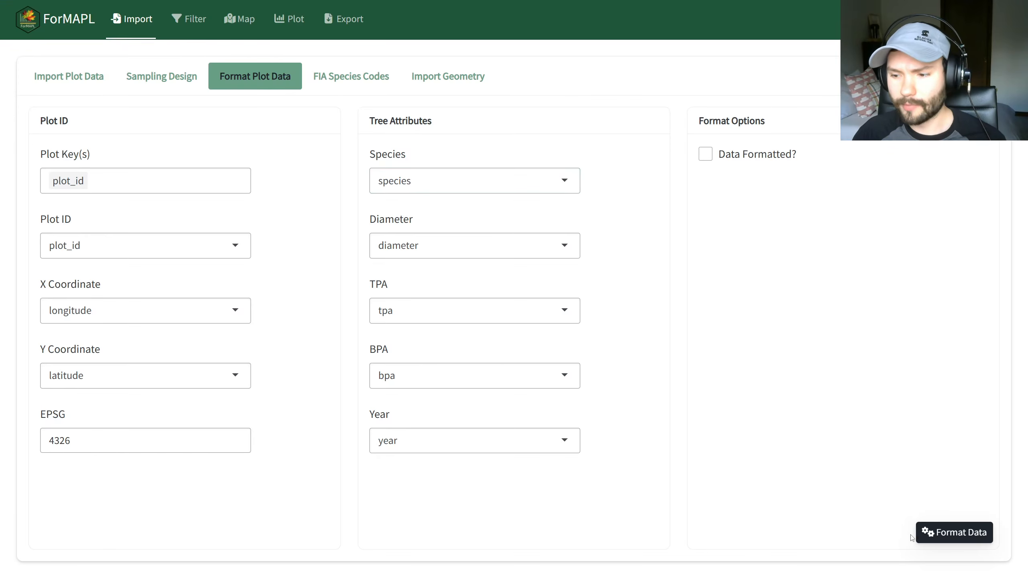
key("F11")
key("F11")
key("F12")
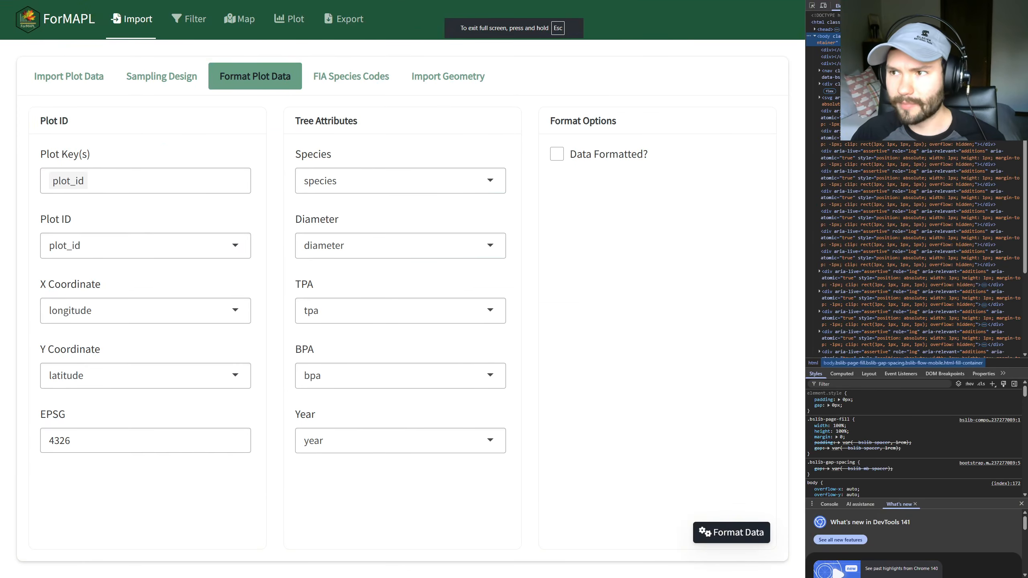
key("F12")
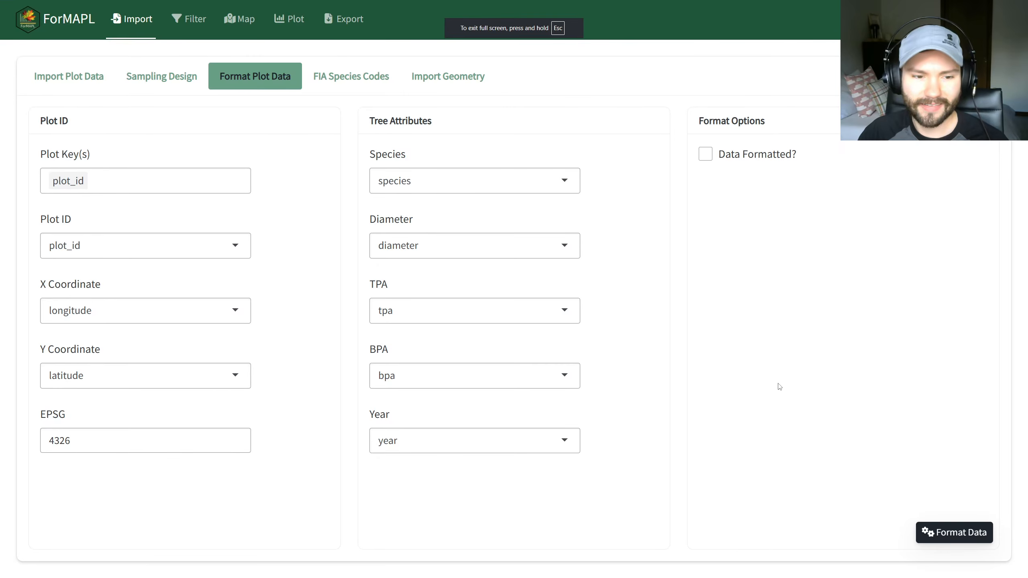
Step: Run the plot data formatting and revisit the Import Plot Data, Sampling Design and Format Plot Data pages
left_click(954, 532)
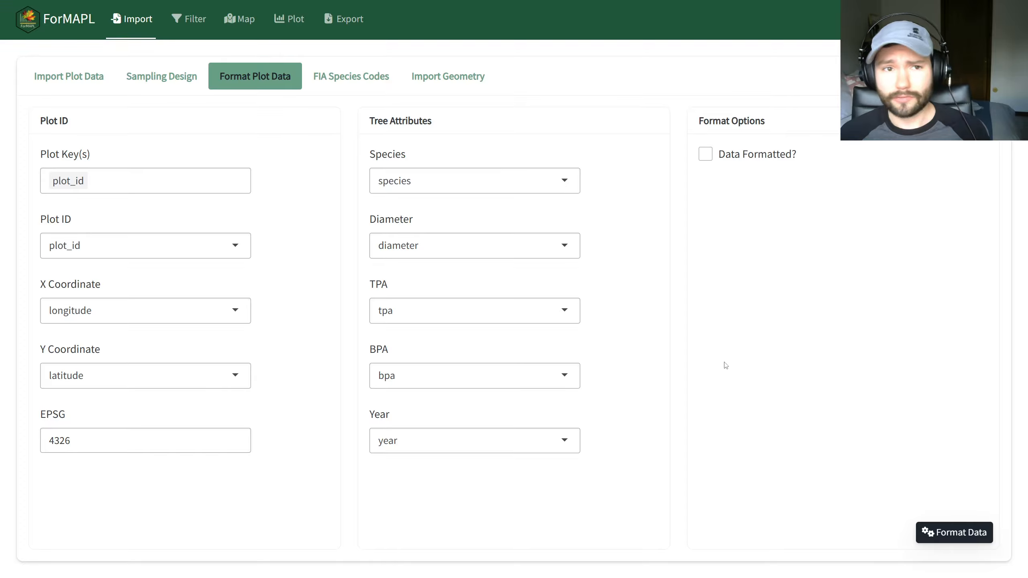
left_click(78, 76)
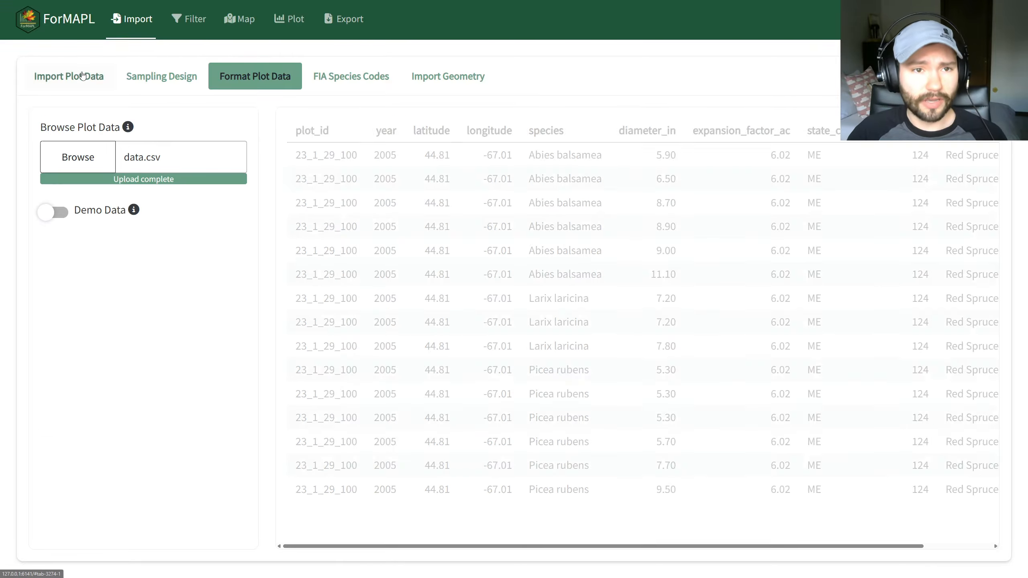
left_click(133, 76)
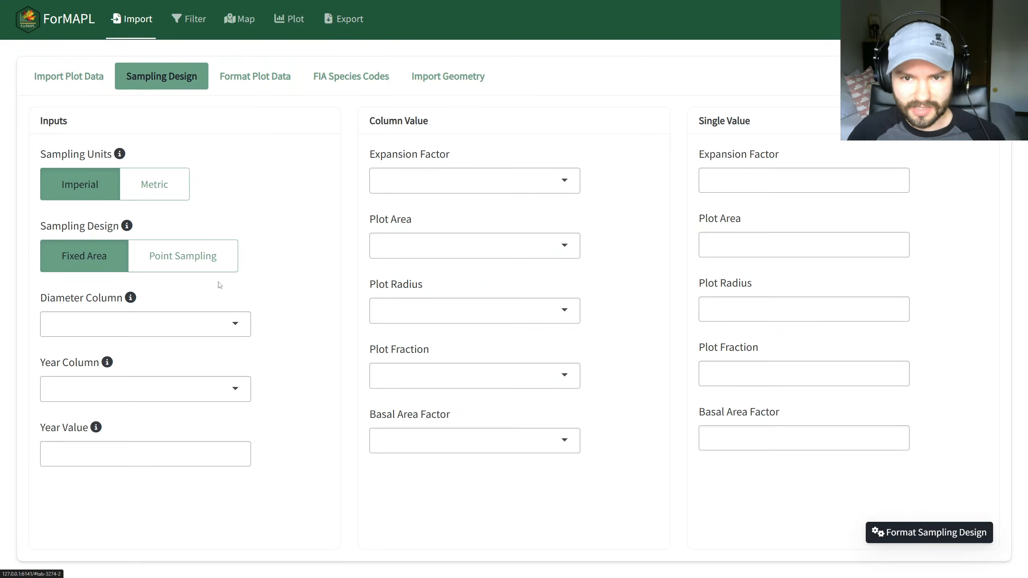
left_click(248, 83)
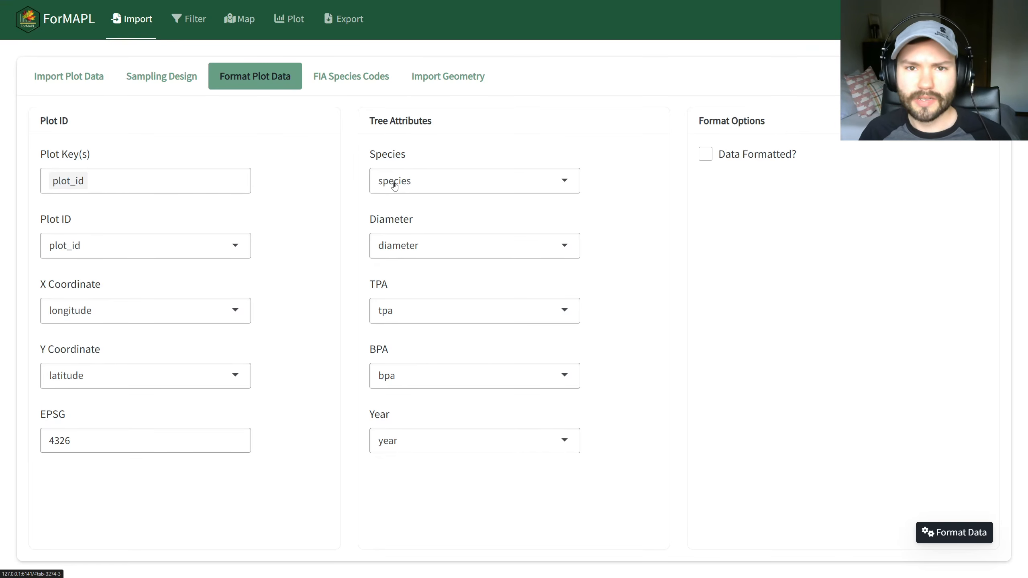
Step: In the FIA species codes settings, assign code 12 - ABBA - Abies balsamea - balsam fir to the species Abies balsamea
left_click(348, 82)
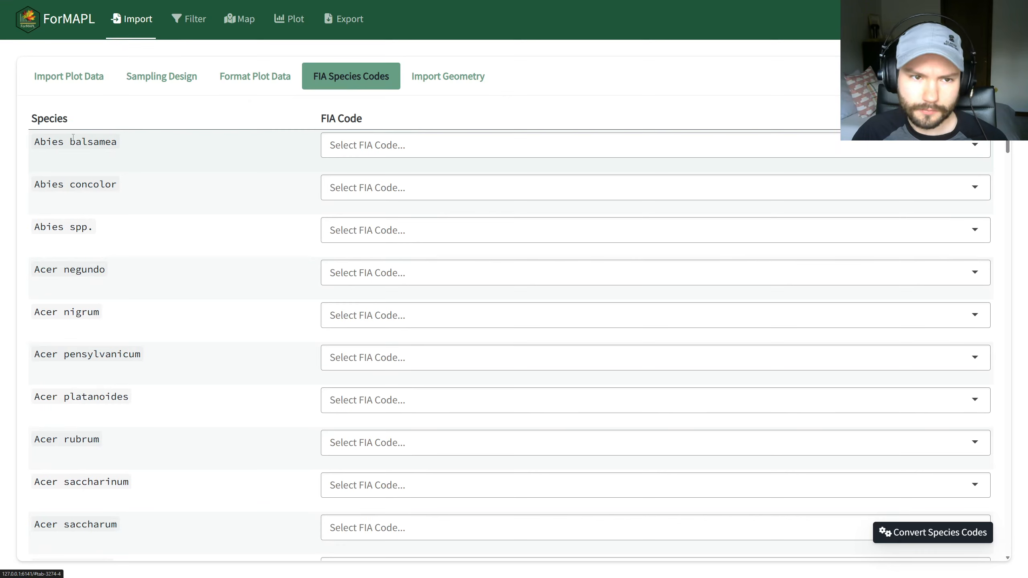
left_click(366, 145)
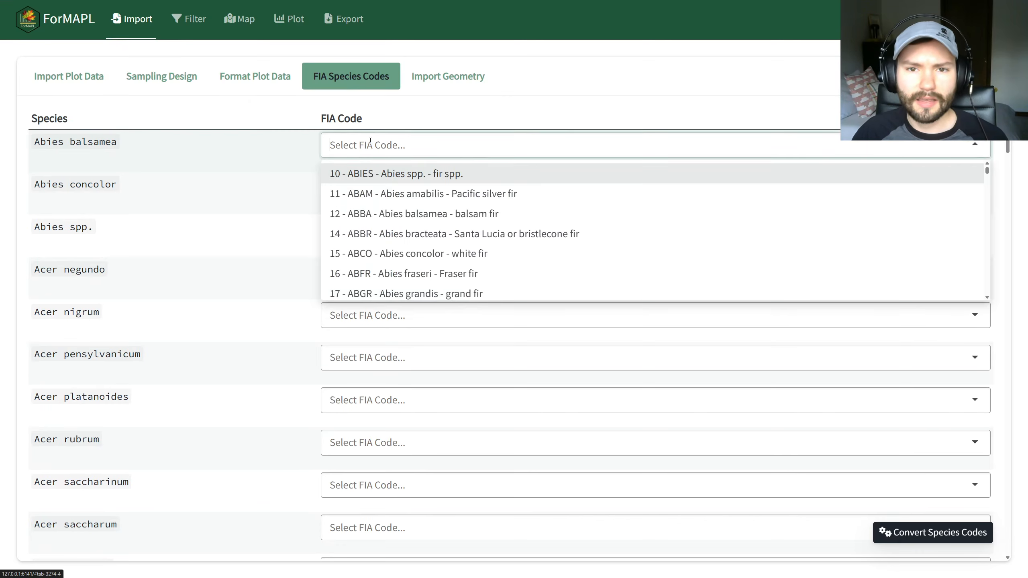
scroll(415, 192, "down", 2)
scroll(405, 183, "up", 2)
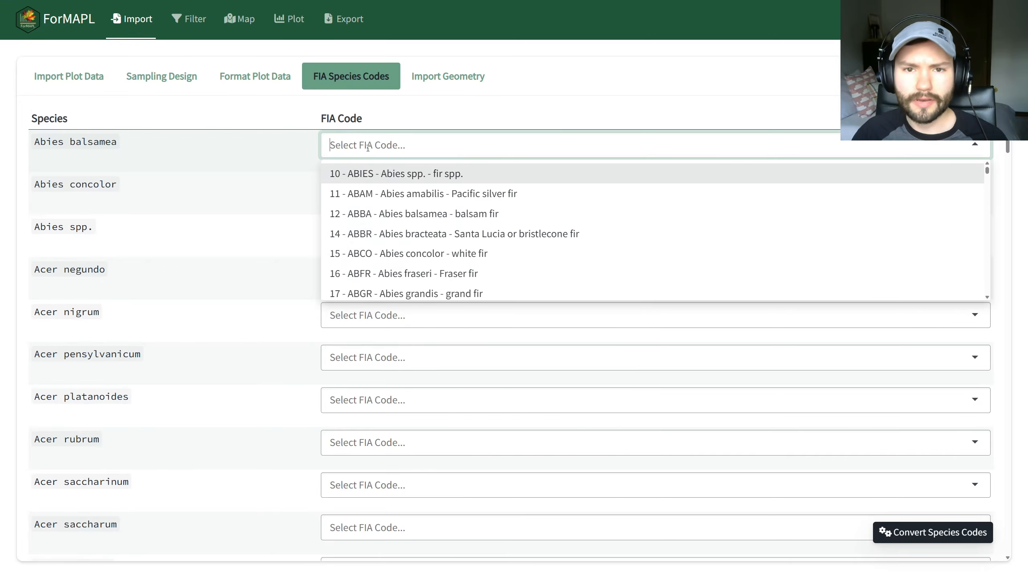
left_click(307, 147)
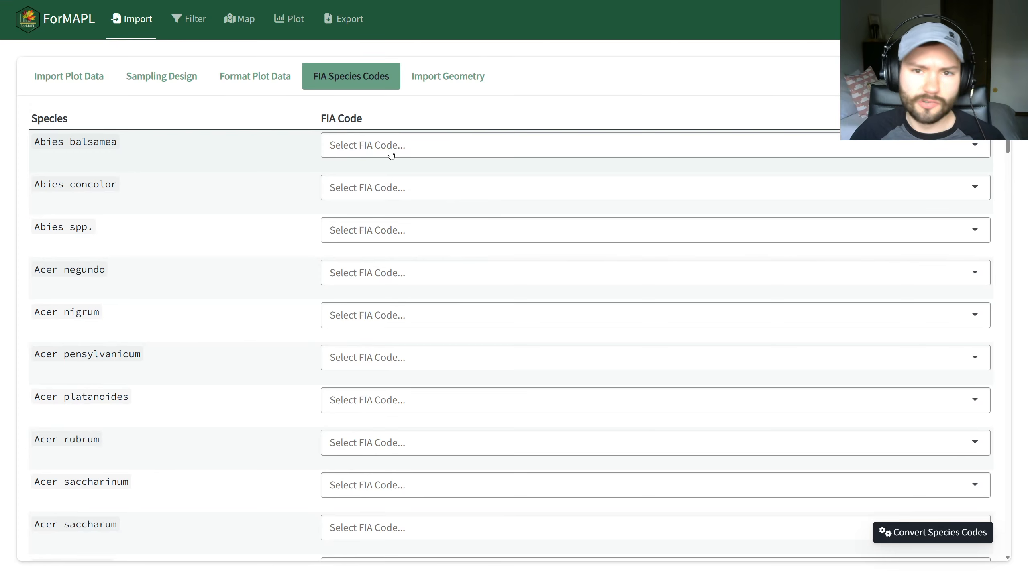
left_click(367, 146)
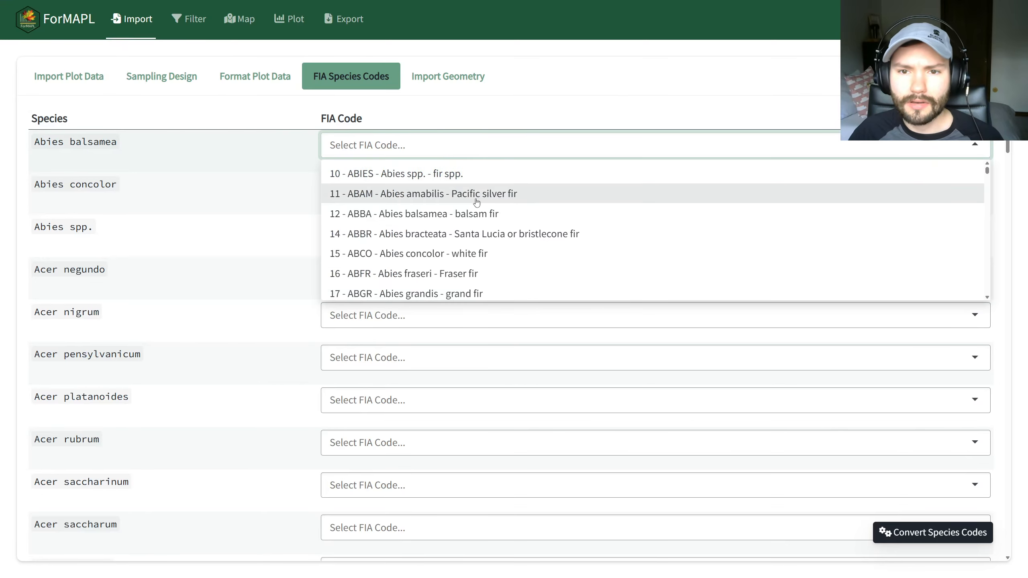
left_click(446, 215)
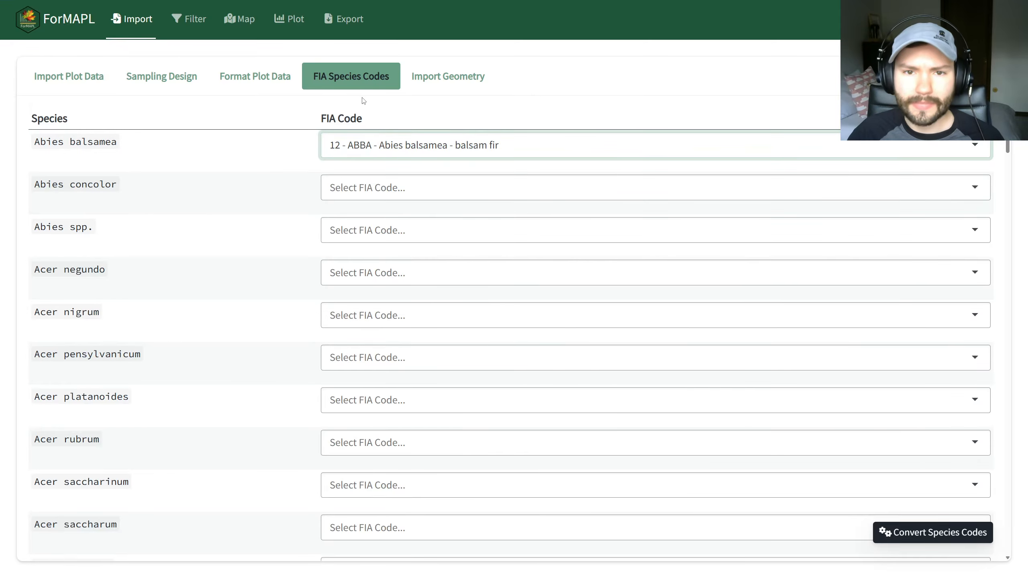
Step: Review the rest of the species list through Ulmus thomasii and run the species code conversion
scroll(392, 307, "down", 15)
scroll(189, 452, "down", 20)
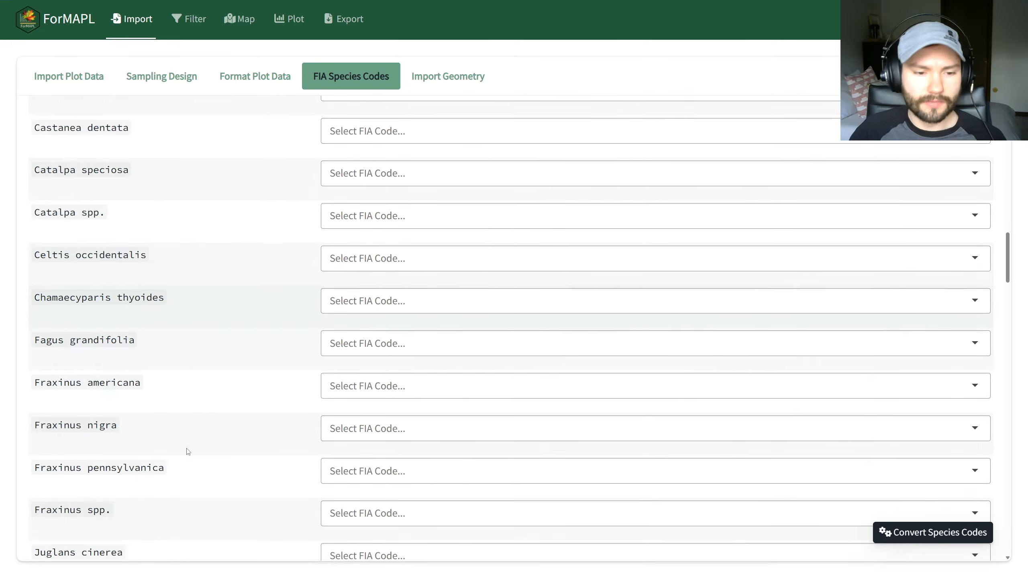
scroll(419, 501, "down", 20)
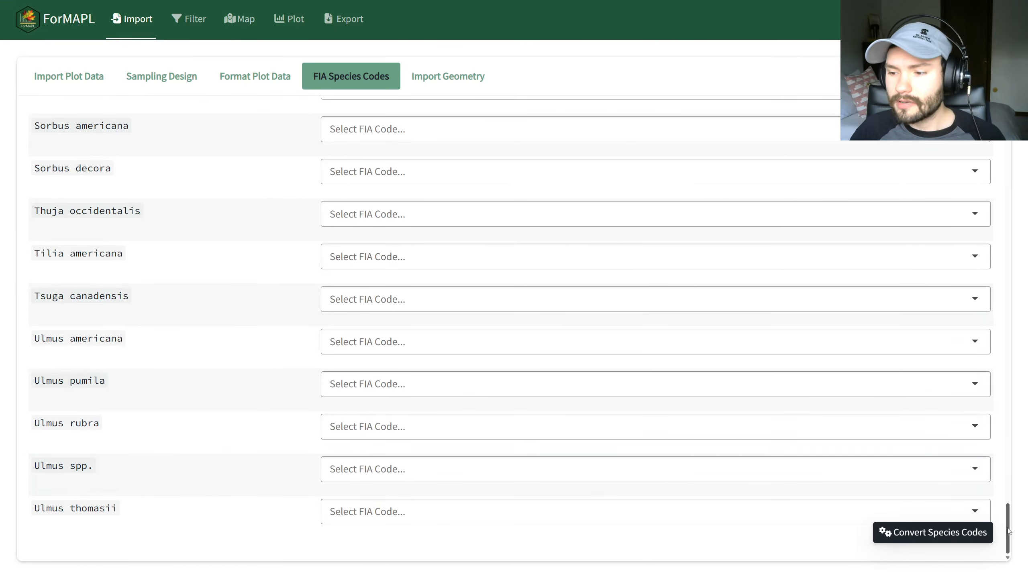
scroll(927, 507, "up", 20)
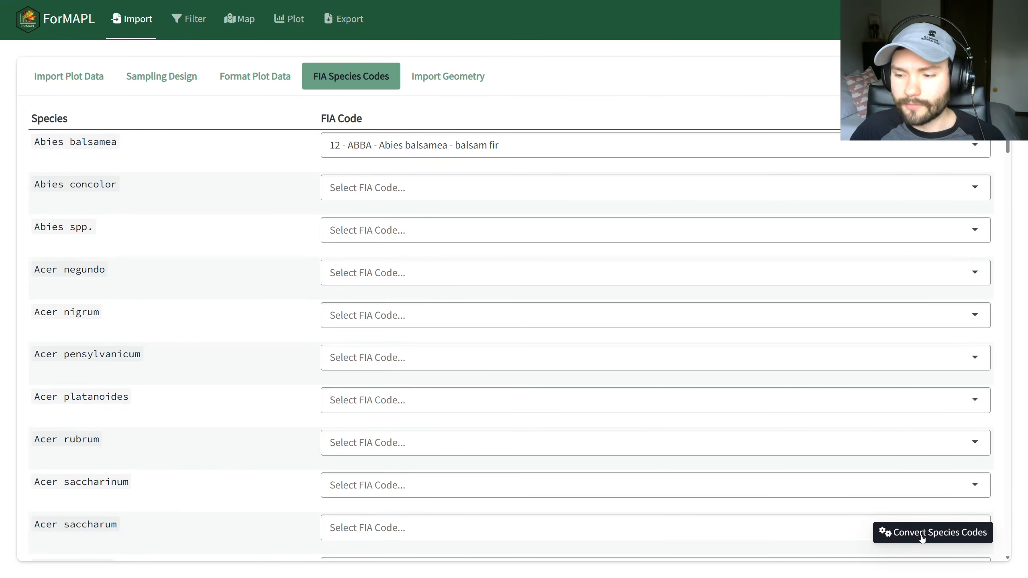
left_click(920, 534)
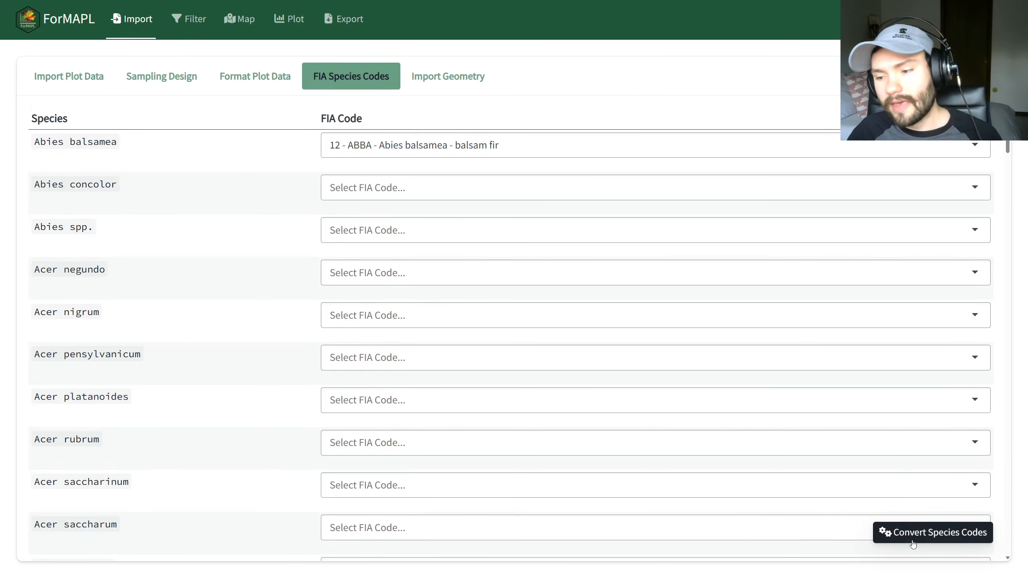
left_click(920, 536)
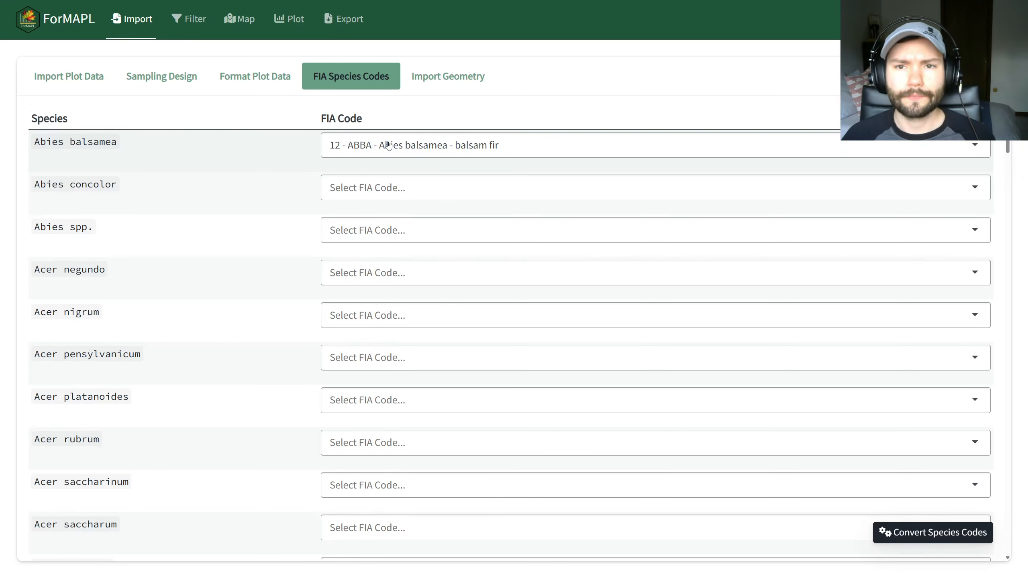
Step: Import the geometry file BdyAdm_LSRS_AdministrativeForest.zip from Downloads and look over its attribute table
left_click(453, 82)
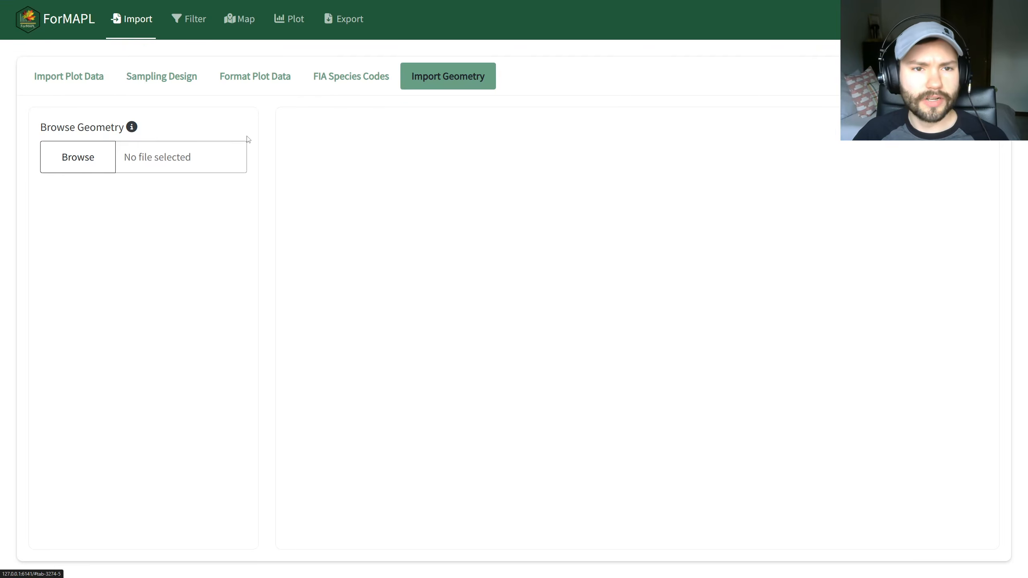
mouse_move(130, 129)
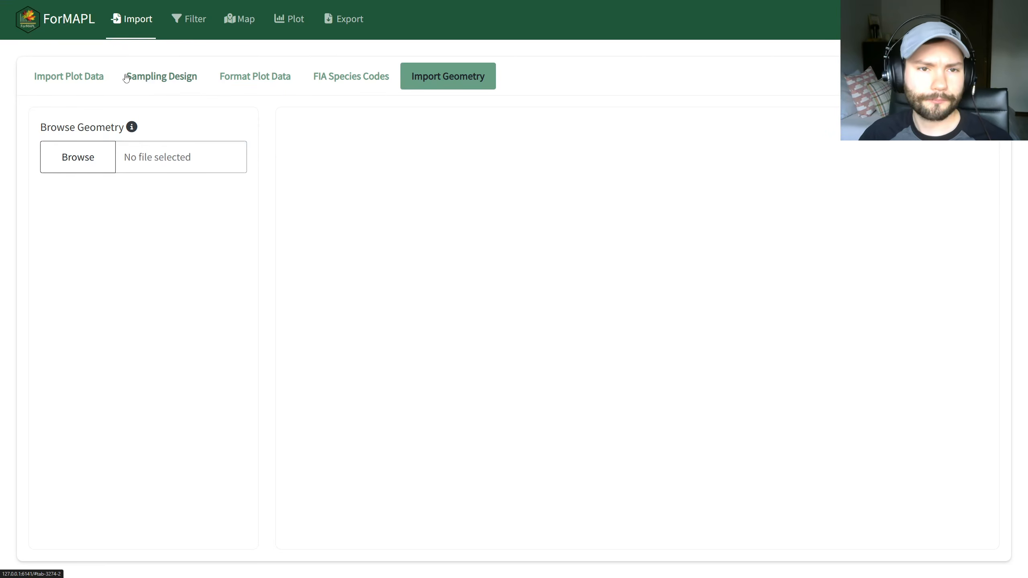
left_click(94, 159)
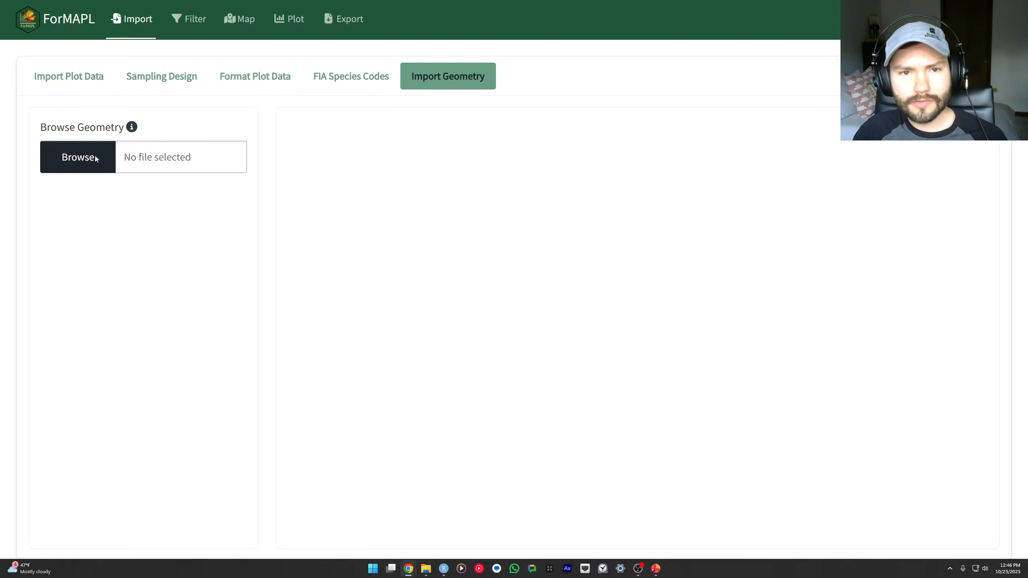
left_click_drag(507, 87, 594, 94)
left_click(655, 162)
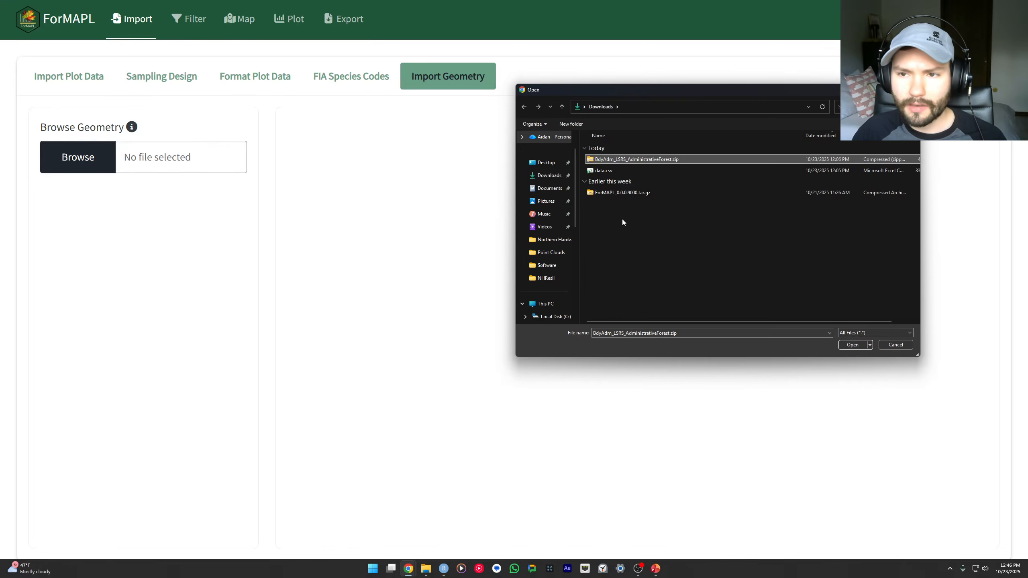
left_click(862, 344)
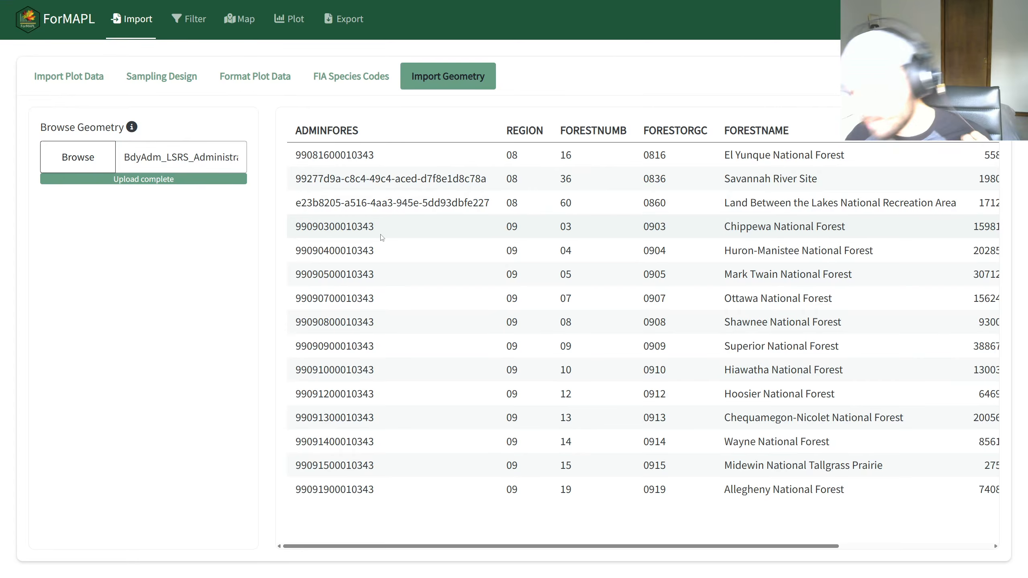
left_click_drag(649, 551, 463, 539)
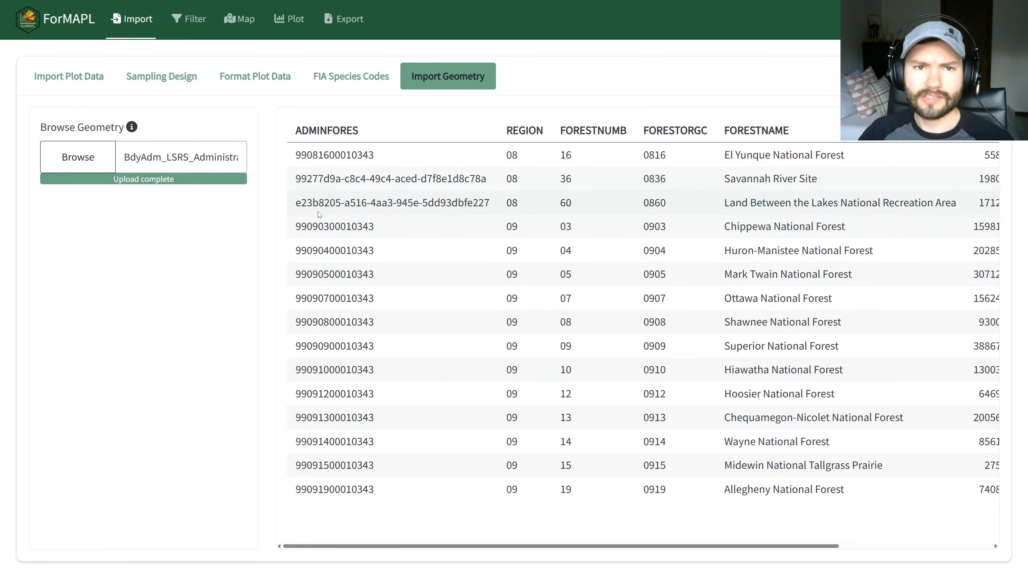
Step: Examine the imported forest boundaries against the plot points on the map, both nationwide and close up around Upper Michigan and Wisconsin
left_click(235, 19)
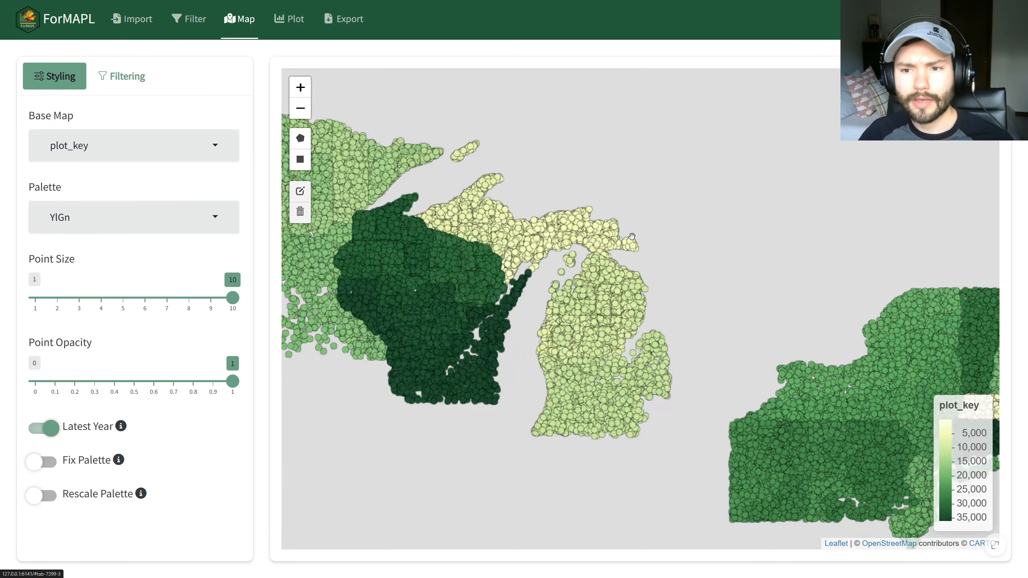
scroll(579, 266, "down", 2)
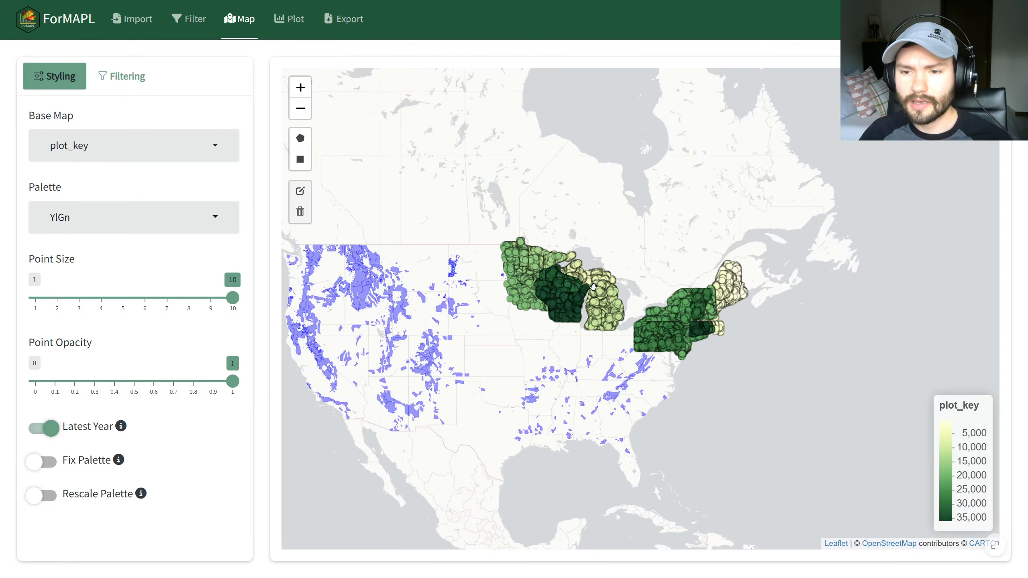
scroll(604, 307, "up", 4)
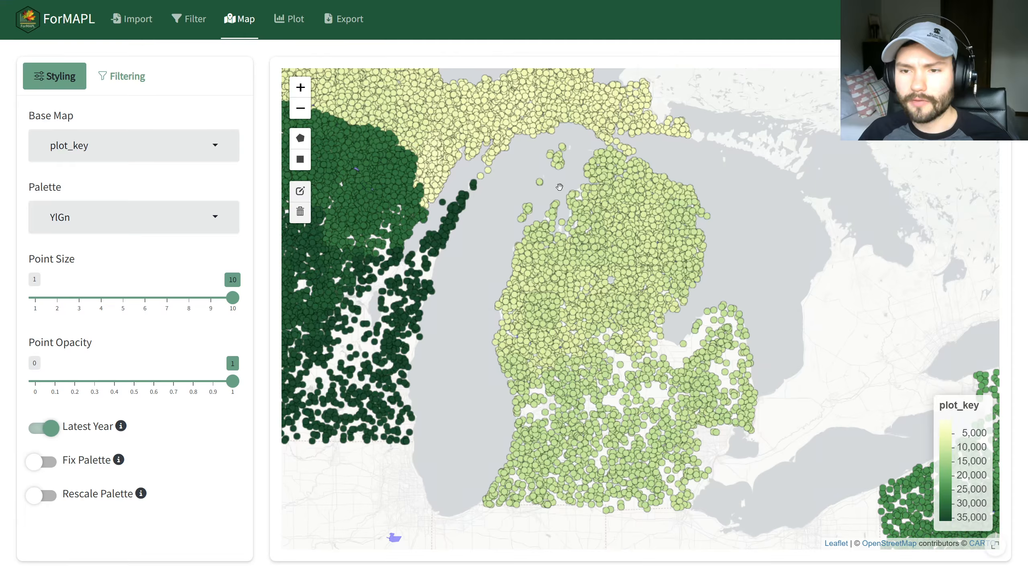
scroll(602, 292, "up", 3)
scroll(571, 274, "up", 4)
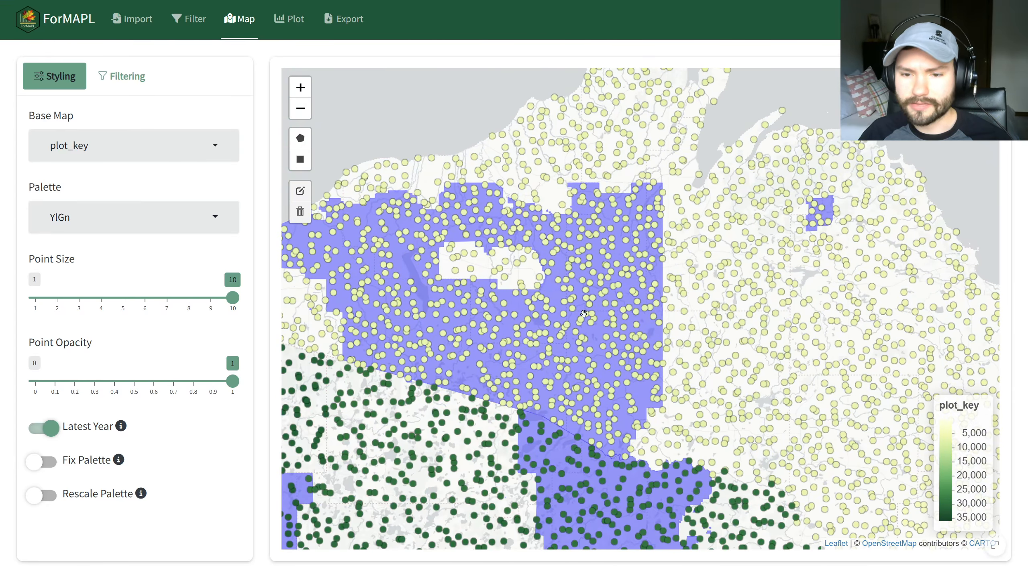
left_click_drag(459, 257, 572, 269)
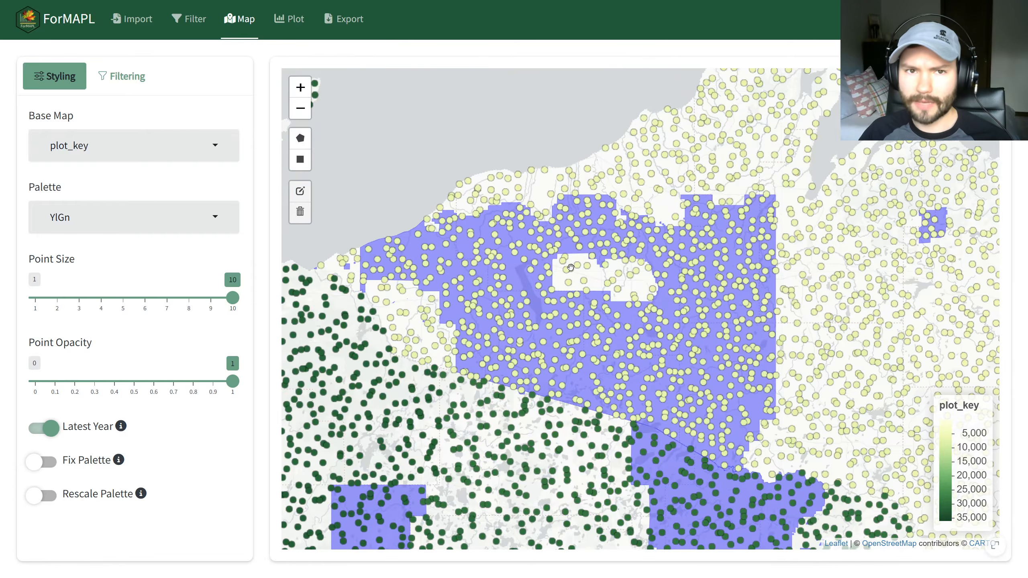
scroll(571, 267, "down", 3)
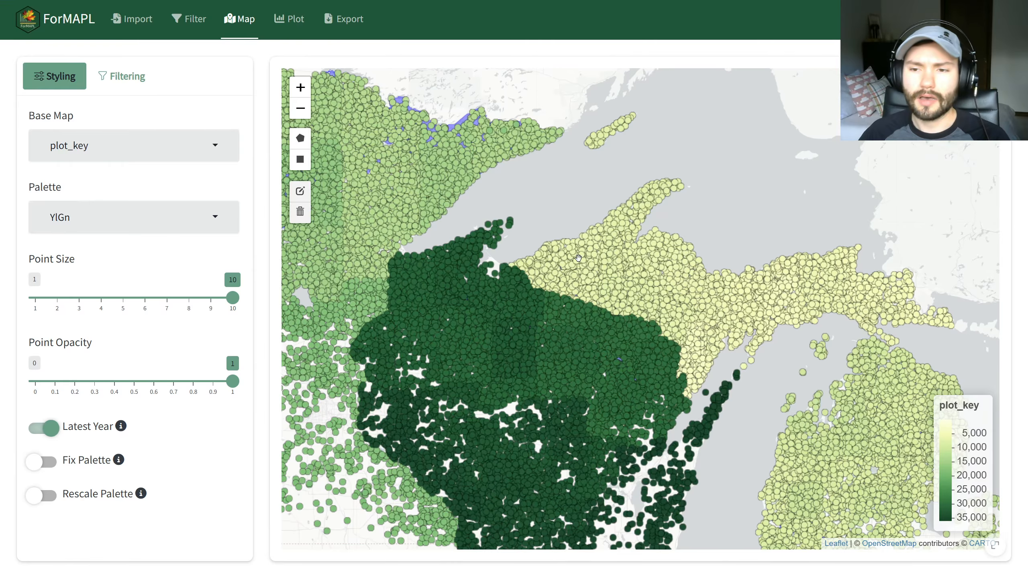
scroll(579, 258, "down", 2)
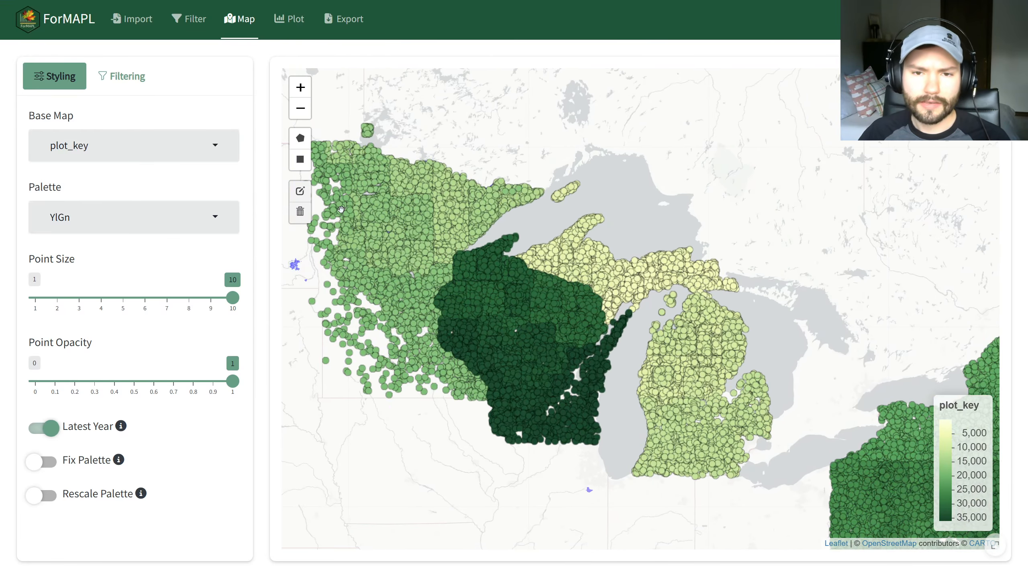